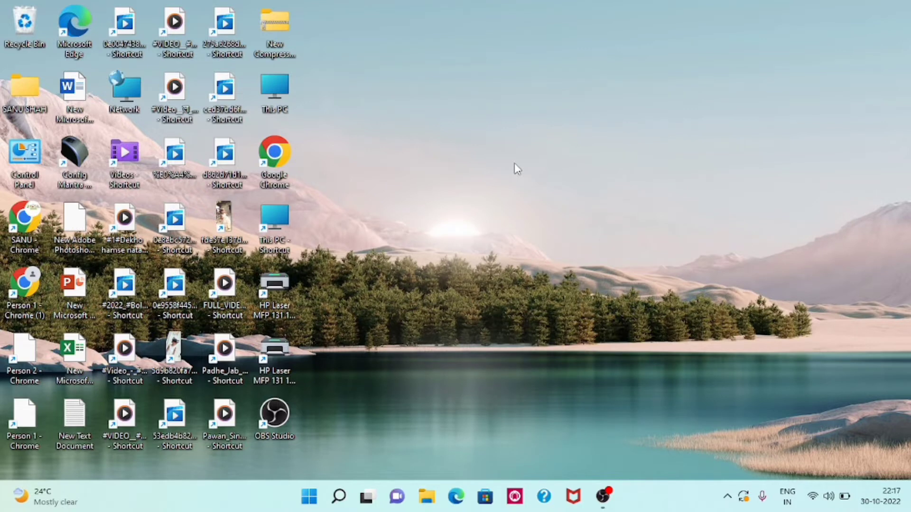
Refresh the desktop four times from its right-click menu
right_click(585, 111)
click(615, 167)
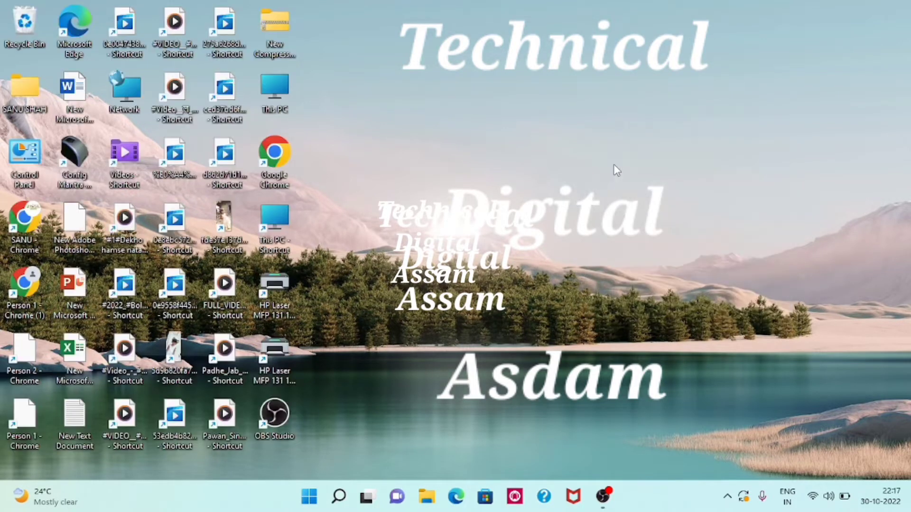
right_click(684, 102)
click(715, 158)
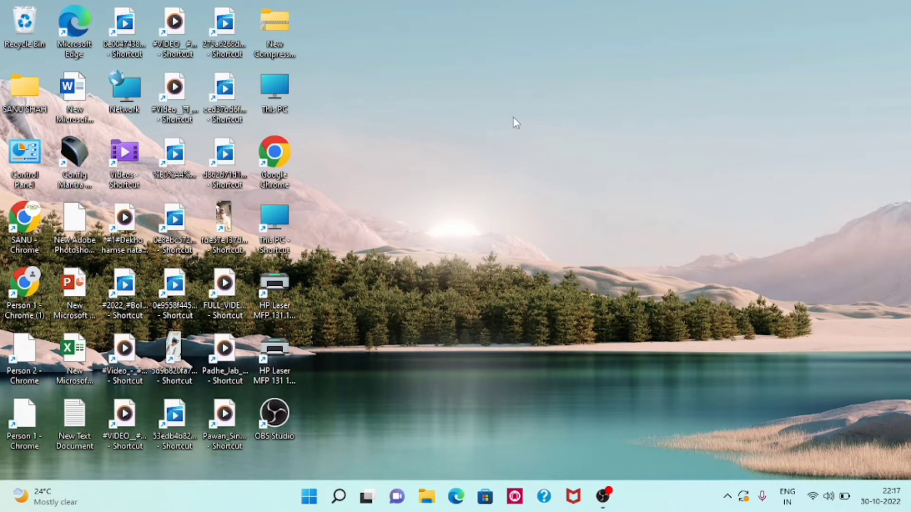
right_click(513, 118)
click(541, 173)
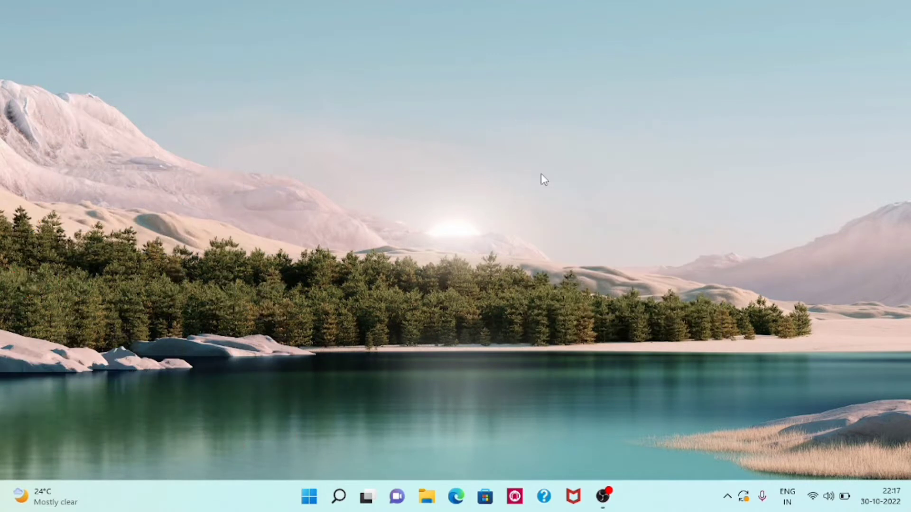
right_click(489, 134)
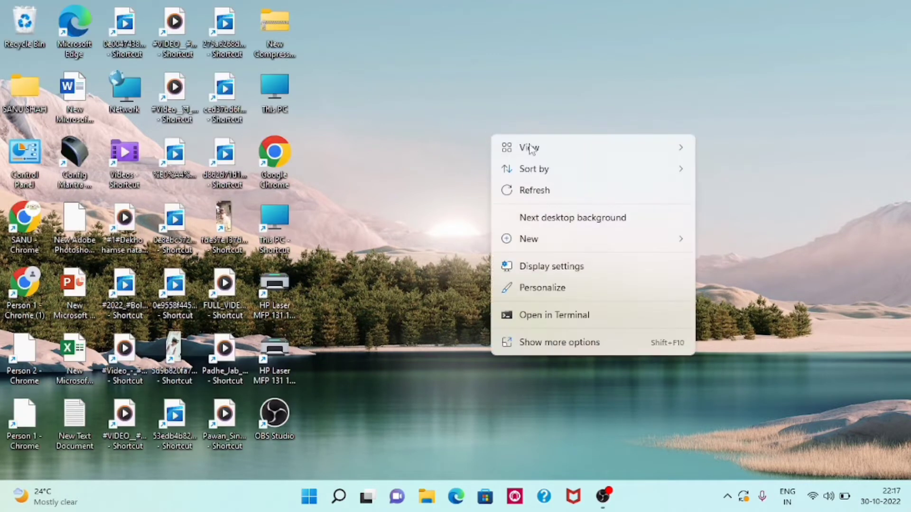
click(515, 190)
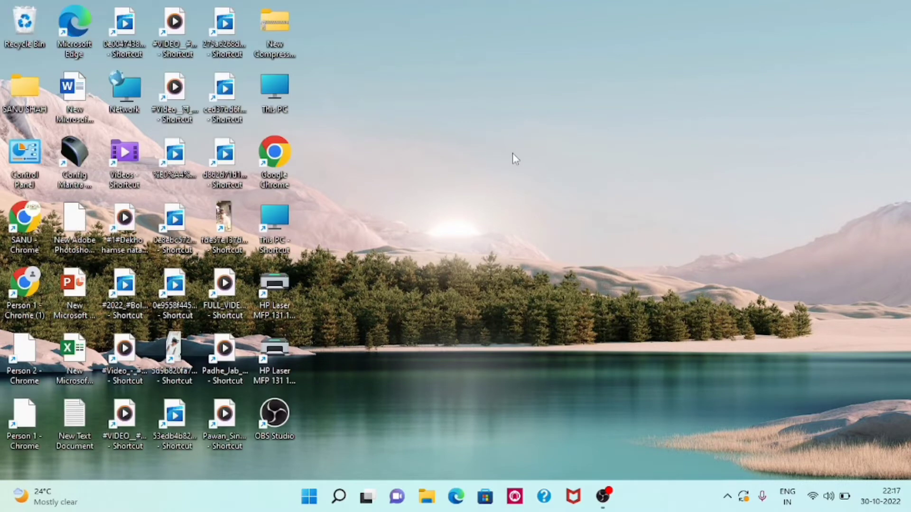
Launch Chrome, search Google for 'uidai' and open the official UIDAI website result
double_click(285, 160)
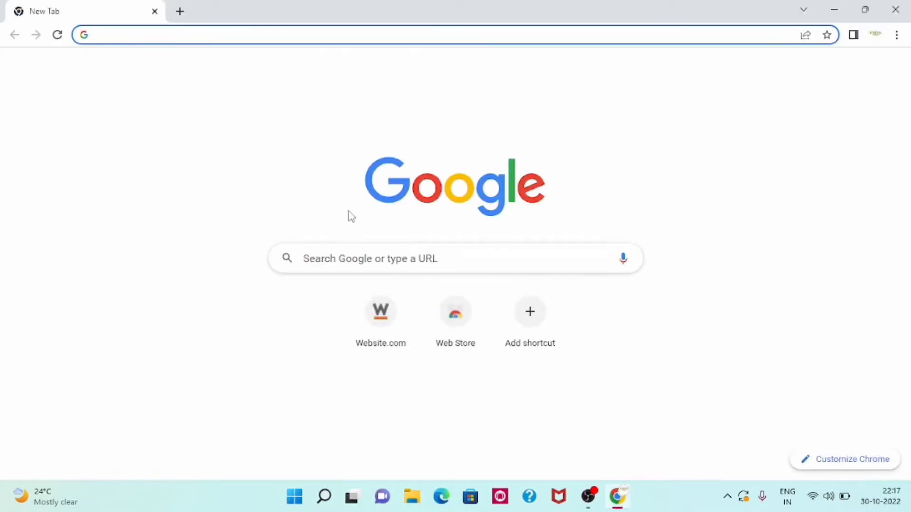
click(338, 262)
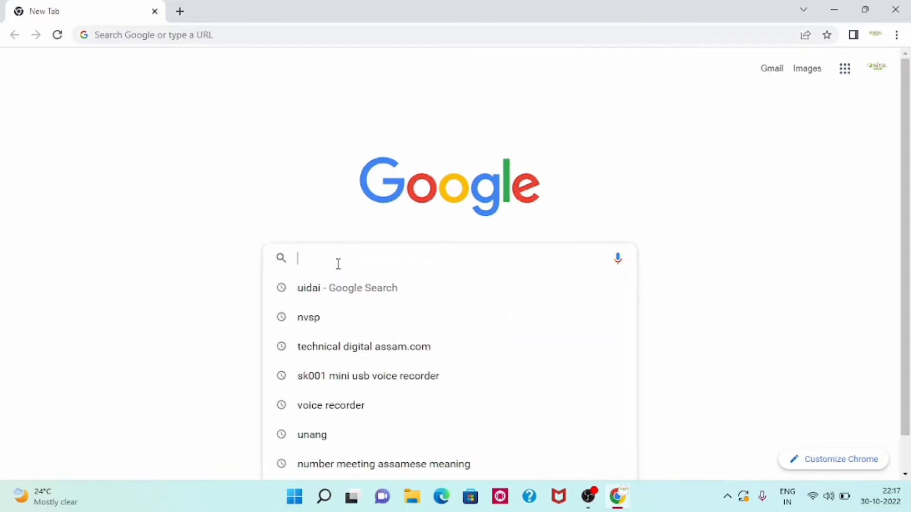
text(ui)
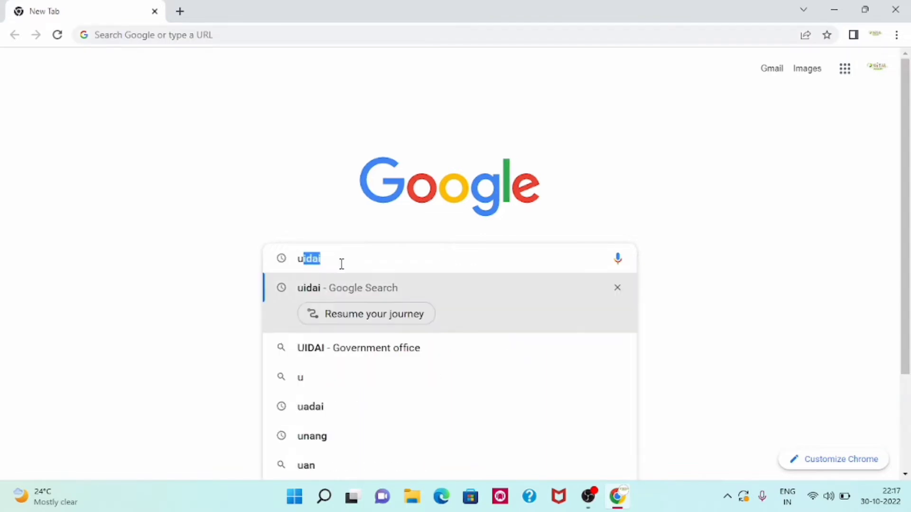
text(dai)
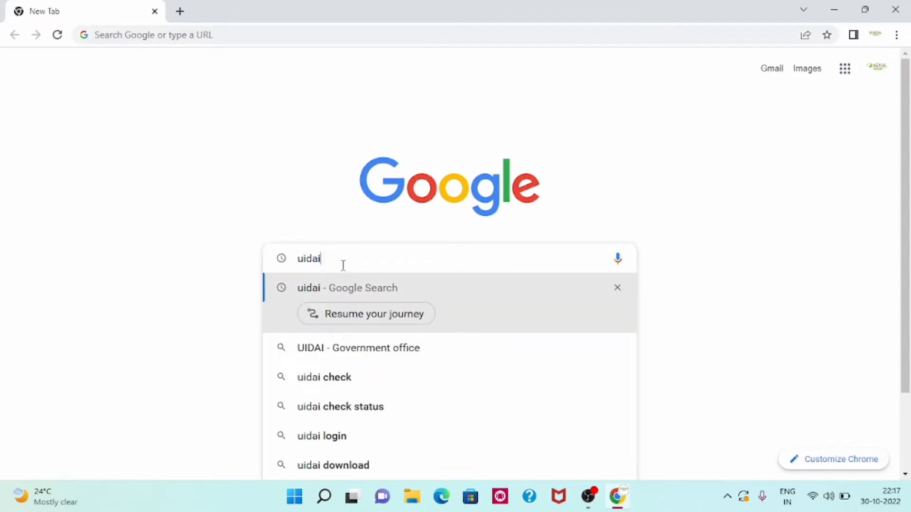
key(Return)
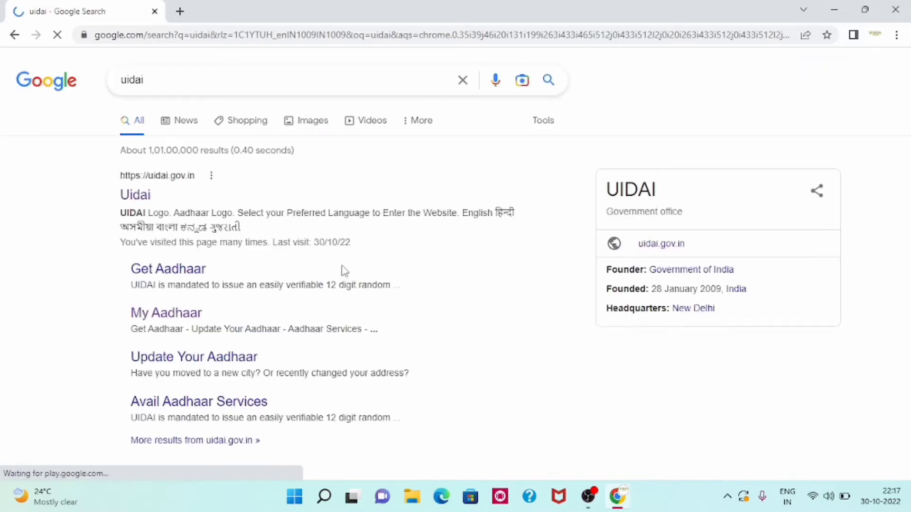
click(135, 196)
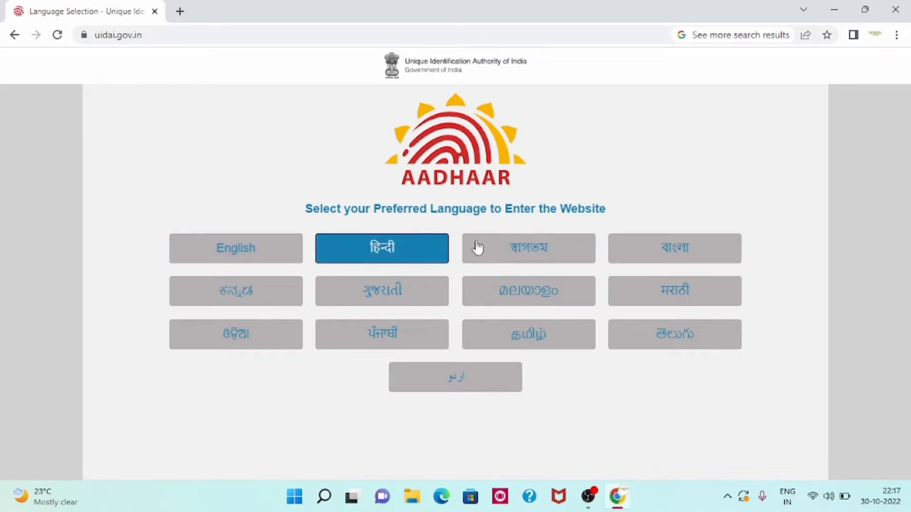
Choose English, then open Check Aadhaar Status into a new myAadhaar services tab
click(239, 262)
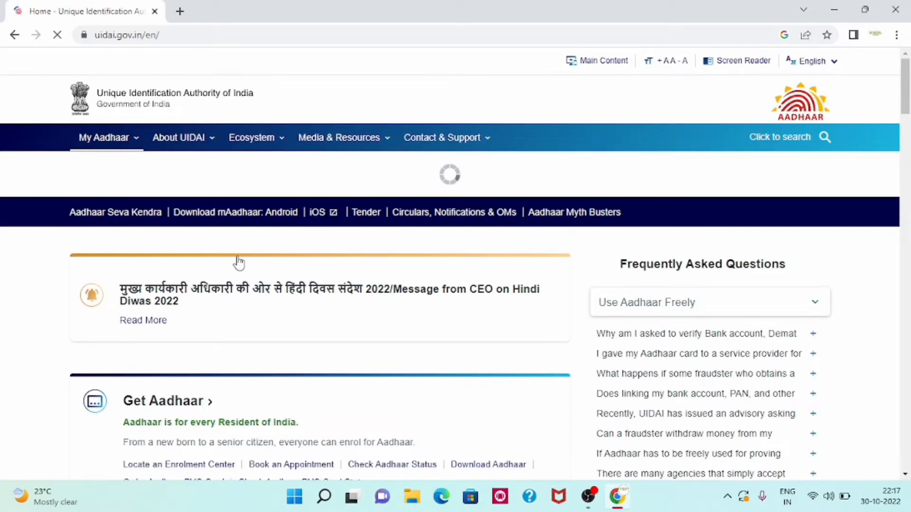
scroll(238, 259, down, 6)
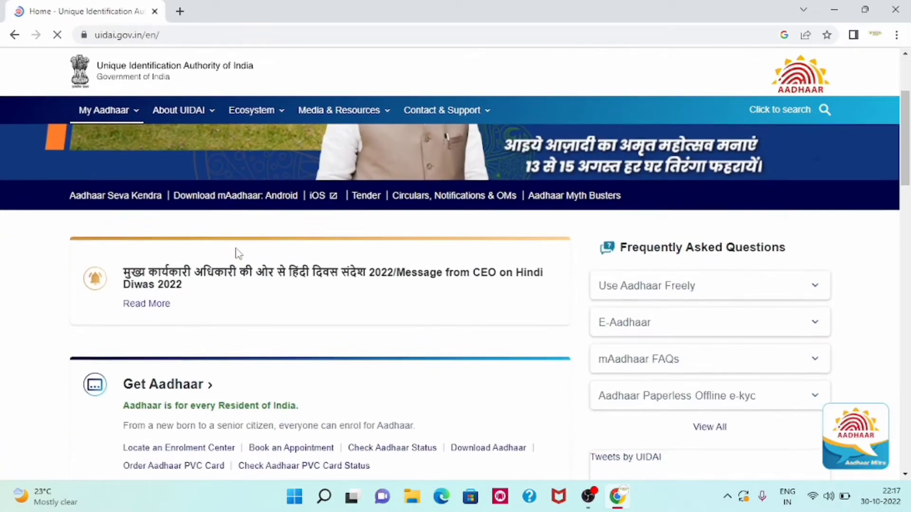
scroll(237, 254, down, 2)
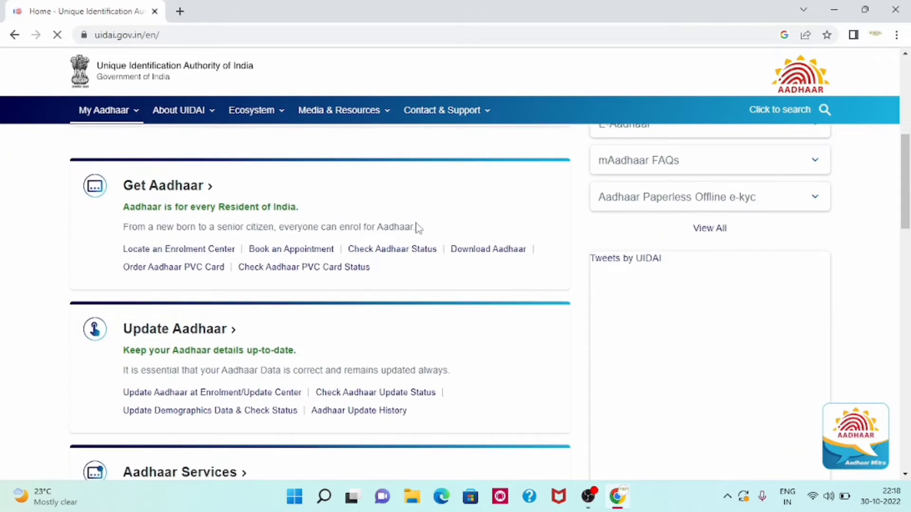
click(404, 251)
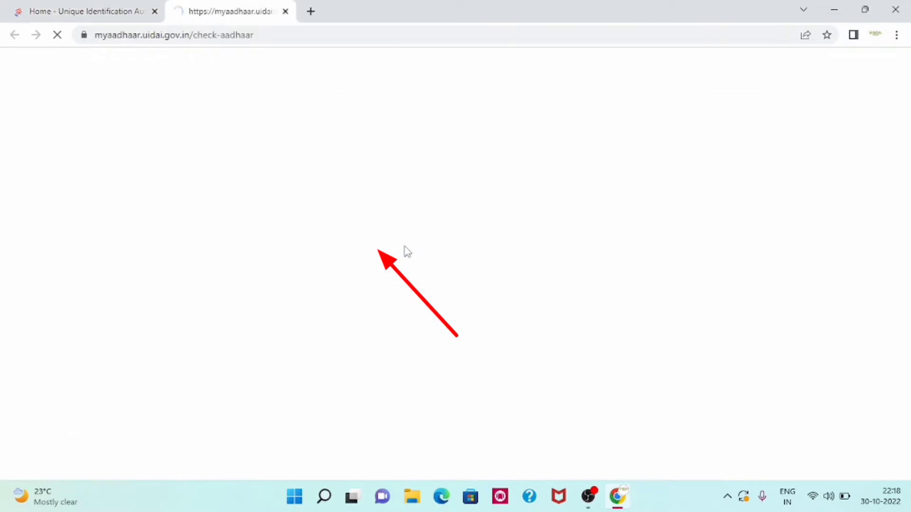
scroll(406, 251, down, 5)
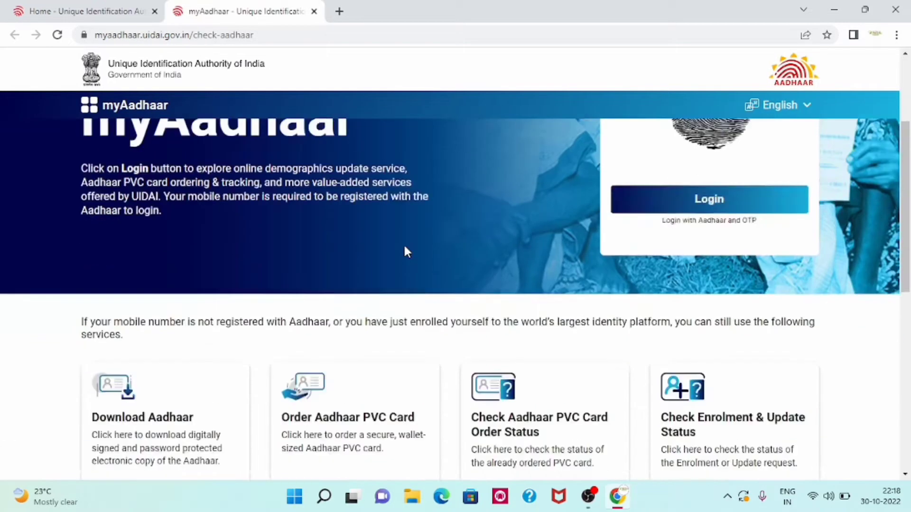
scroll(404, 252, down, 2)
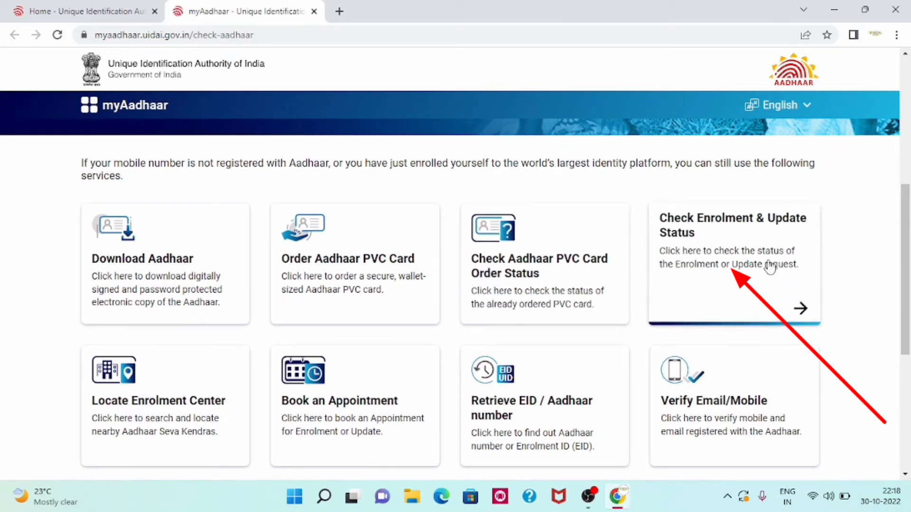
Open Check Enrolment & Update Status and type the enrolment ID, correcting a mistyped digit
click(737, 249)
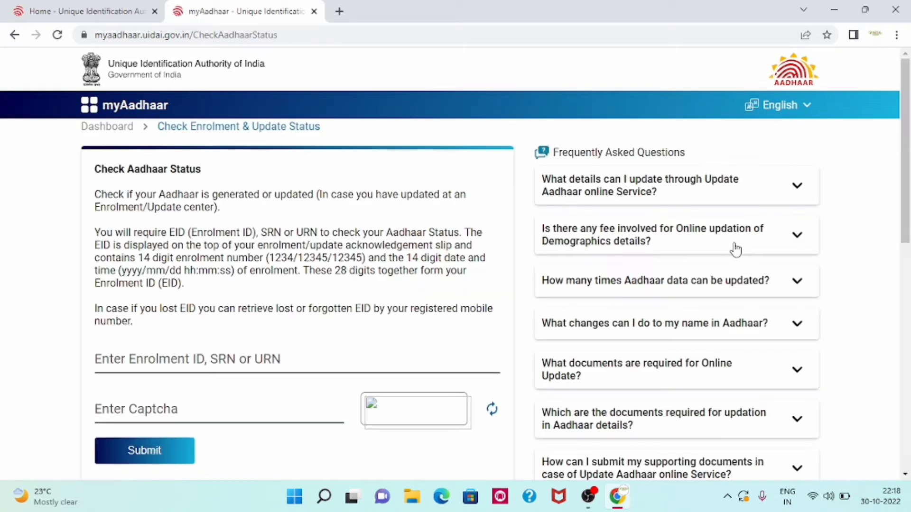
scroll(395, 359, down, 3)
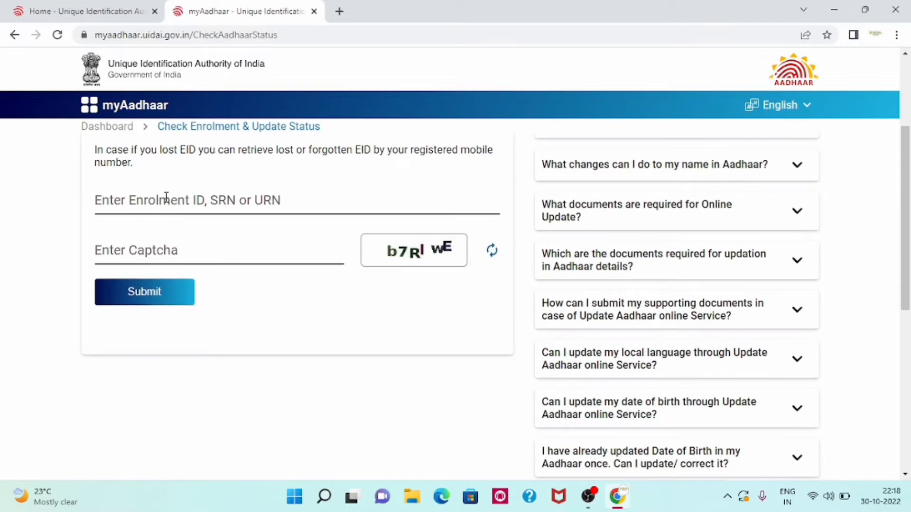
click(166, 207)
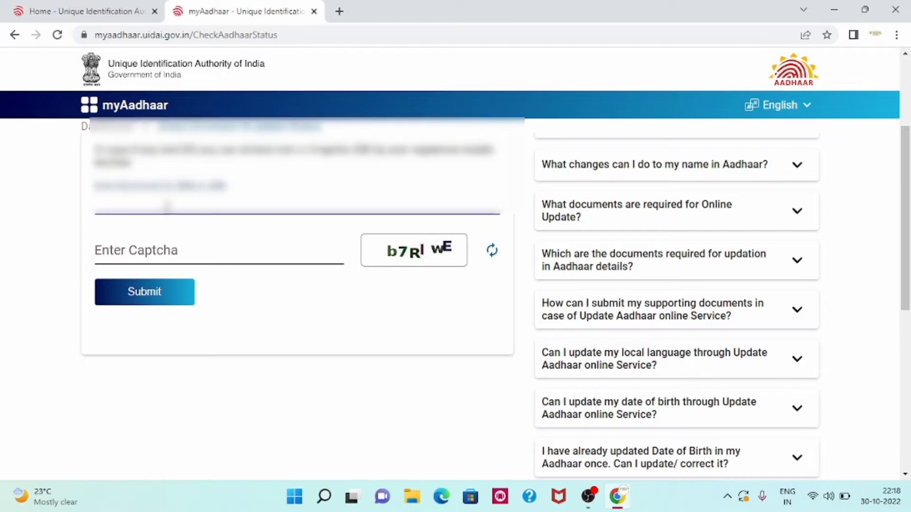
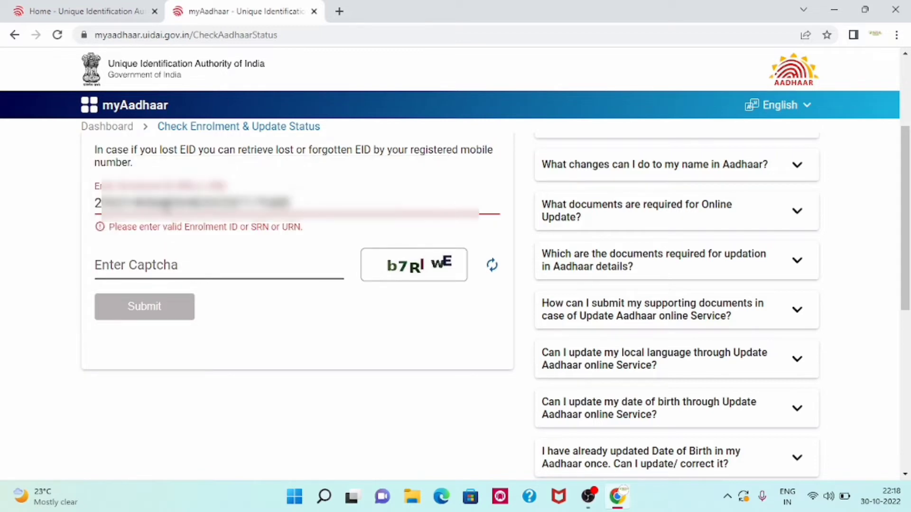
Submit the status check with the captcha, retyping the new captcha after the invalid-captcha error
click(163, 250)
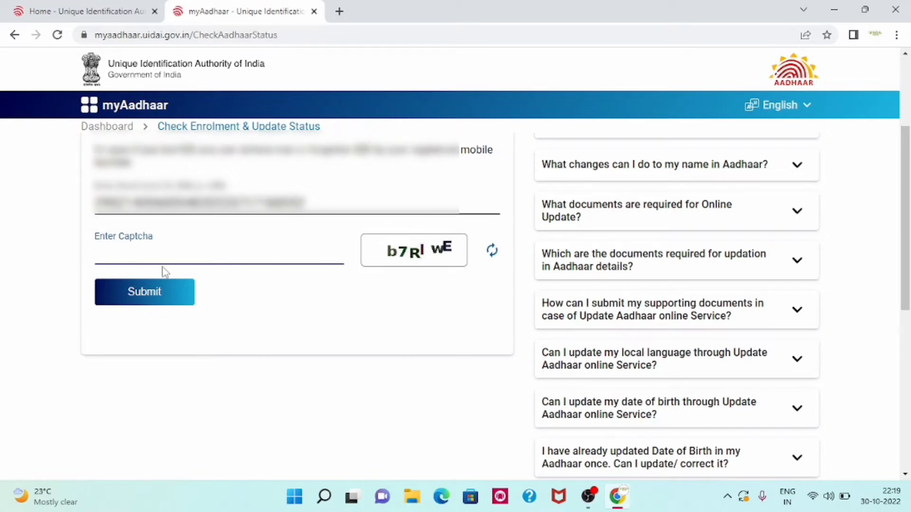
text(b)
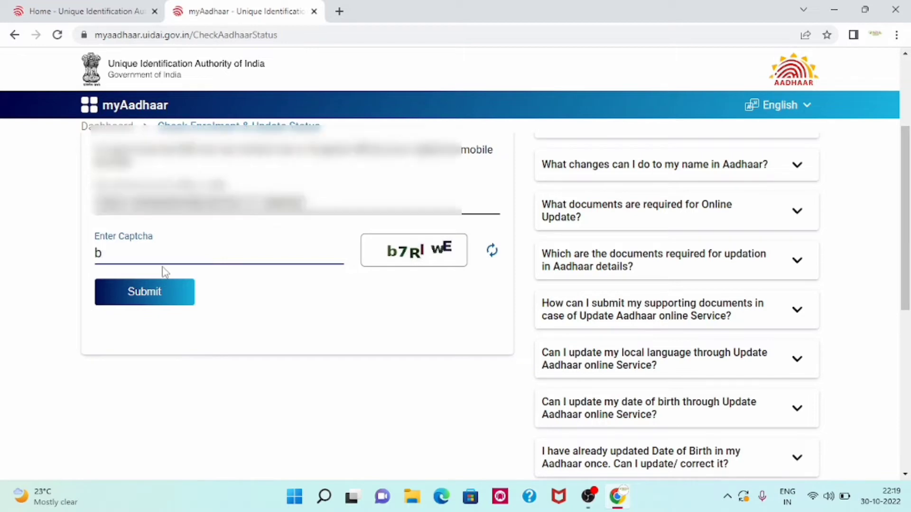
text(7)
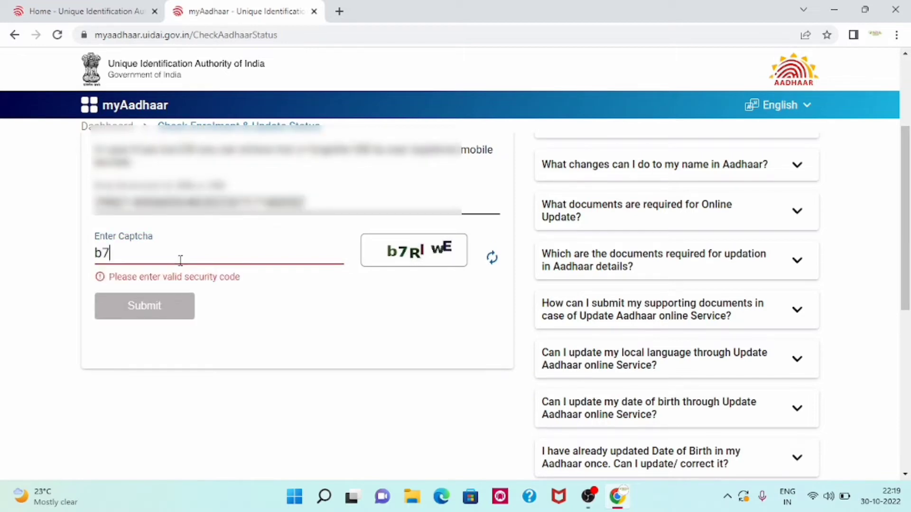
text(R)
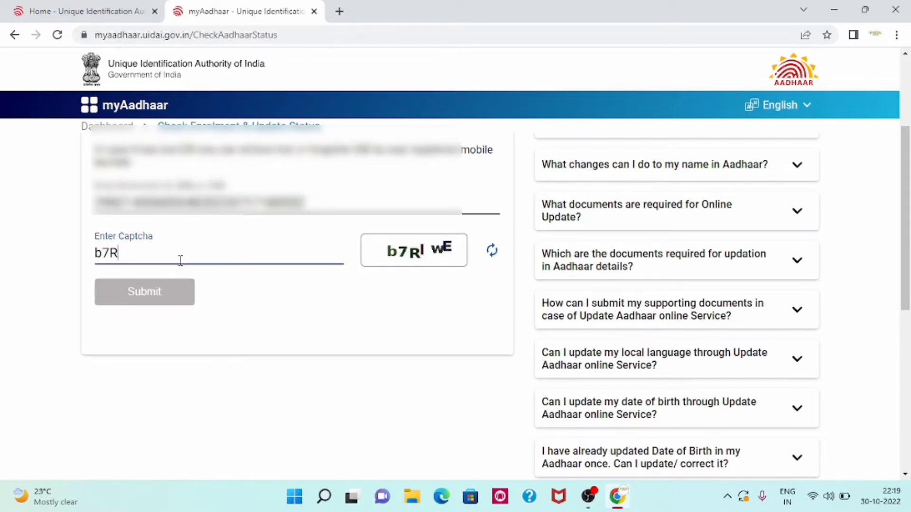
text(l)
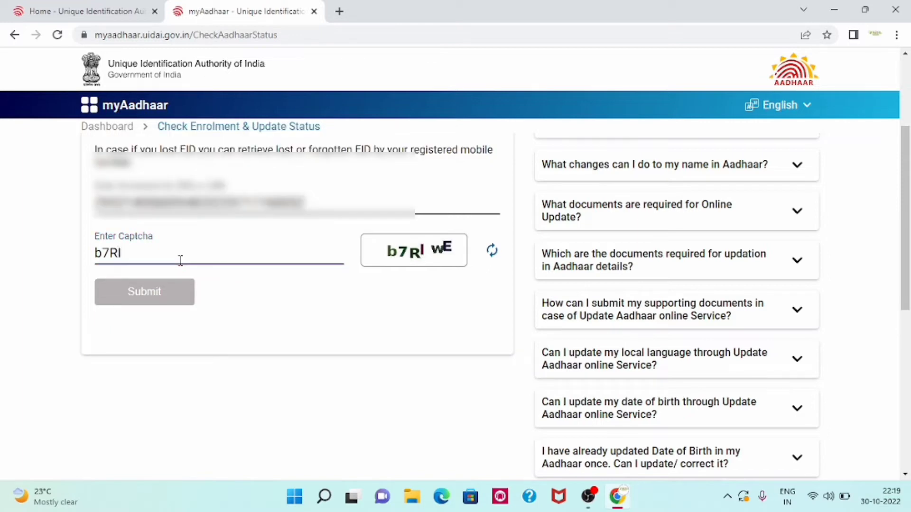
text(wE)
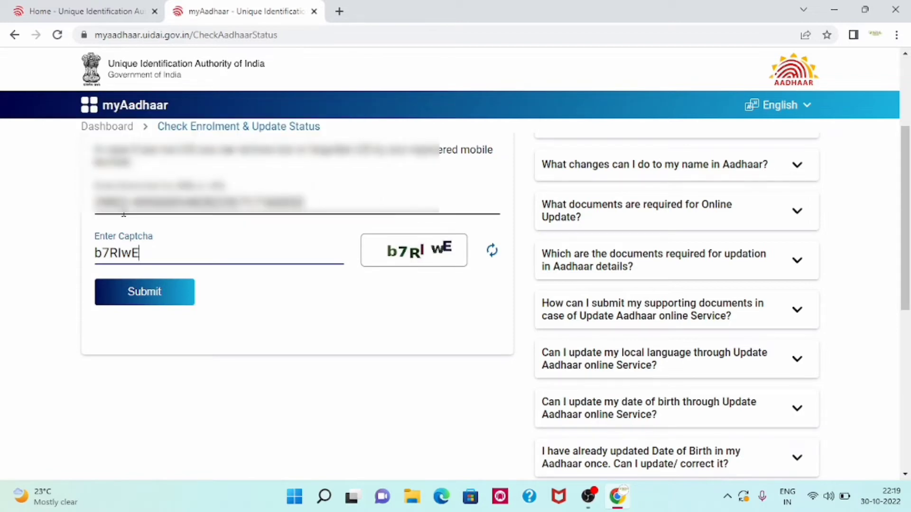
click(162, 294)
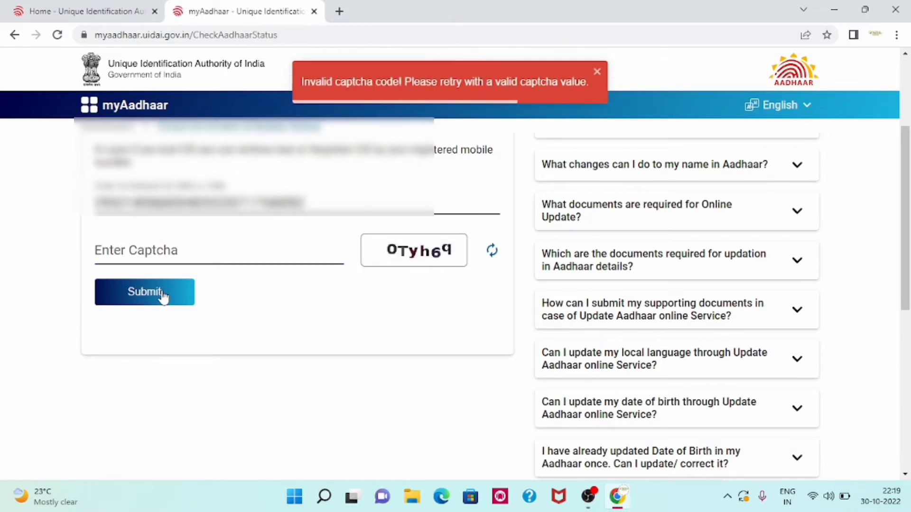
click(193, 252)
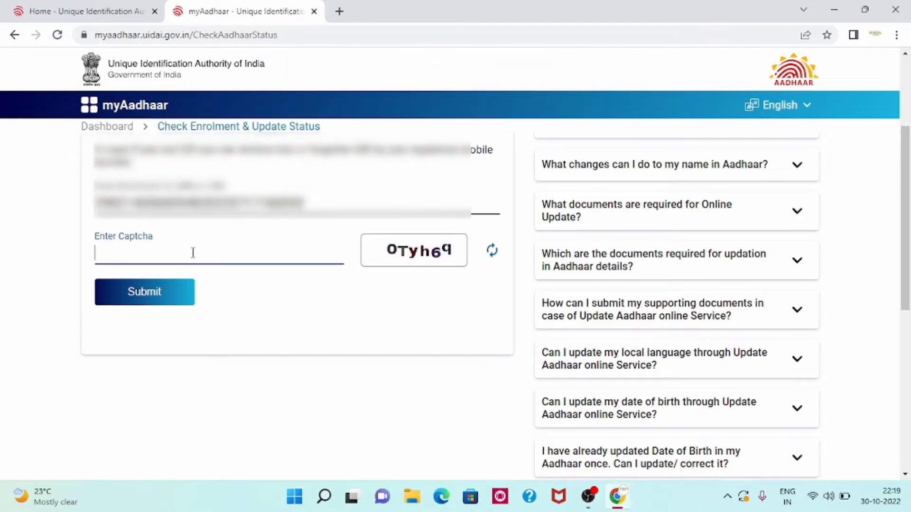
text(0T)
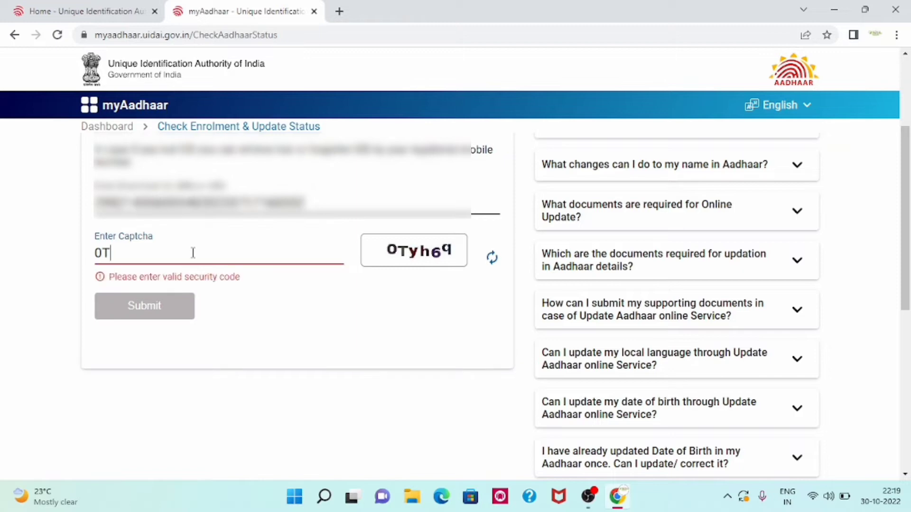
text(yh)
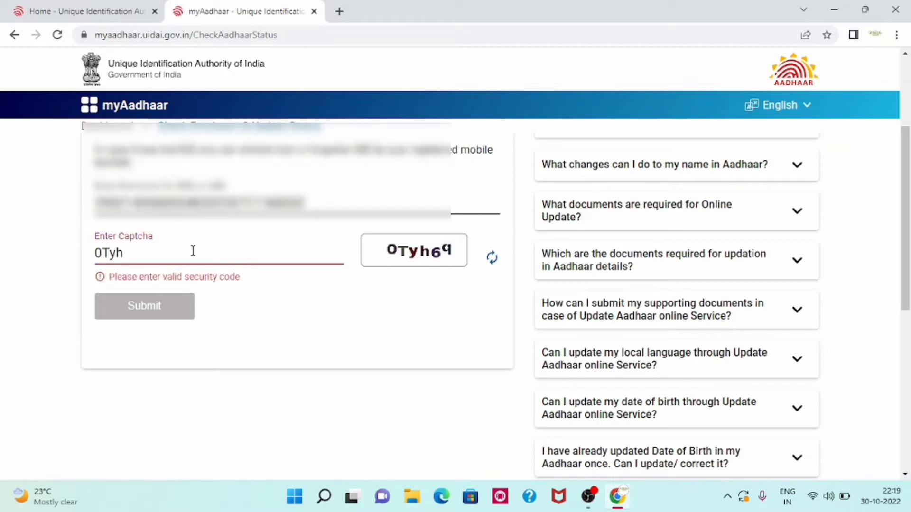
text(6q)
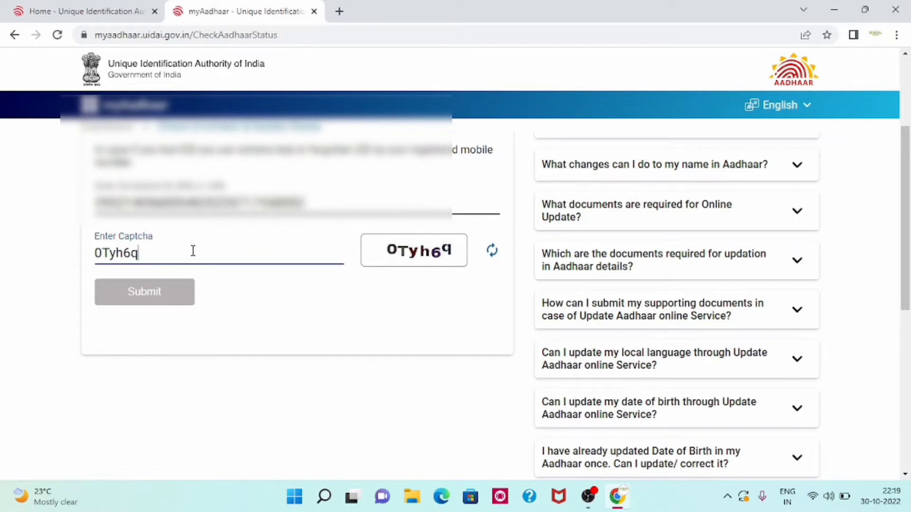
click(152, 304)
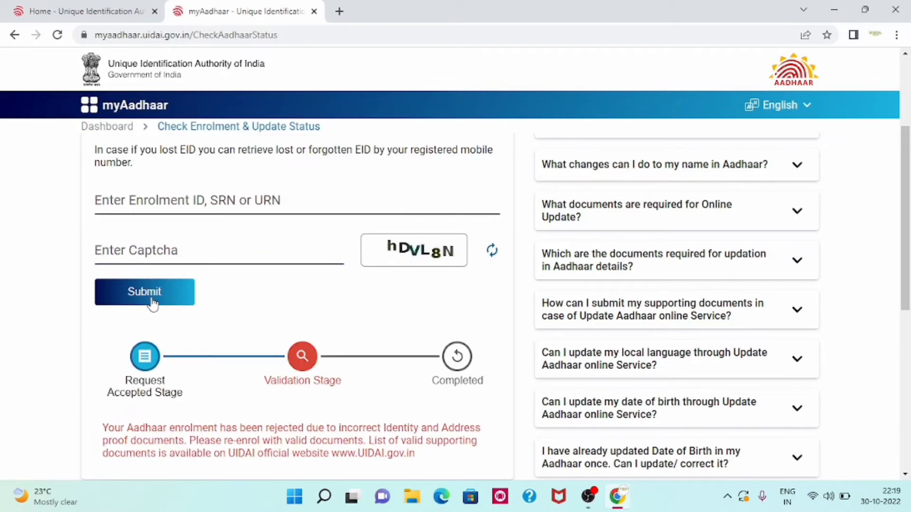
scroll(152, 304, down, 3)
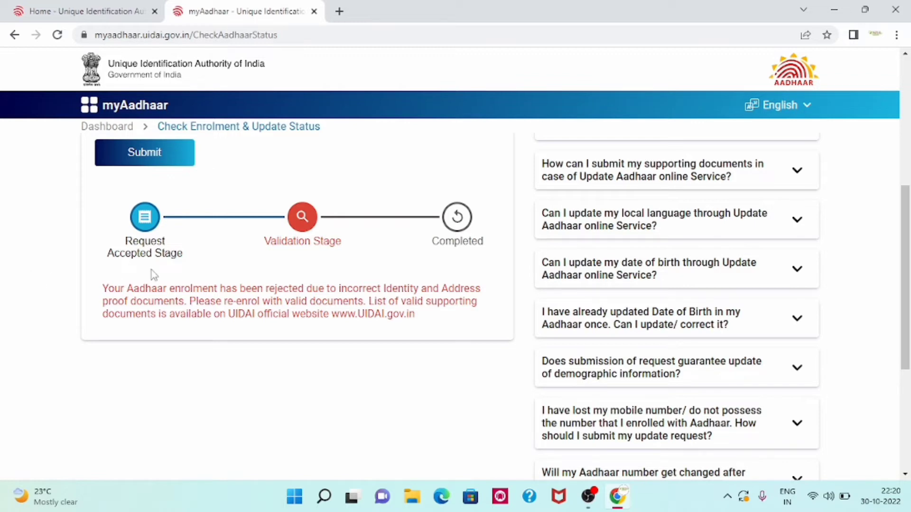
scroll(153, 273, up, 3)
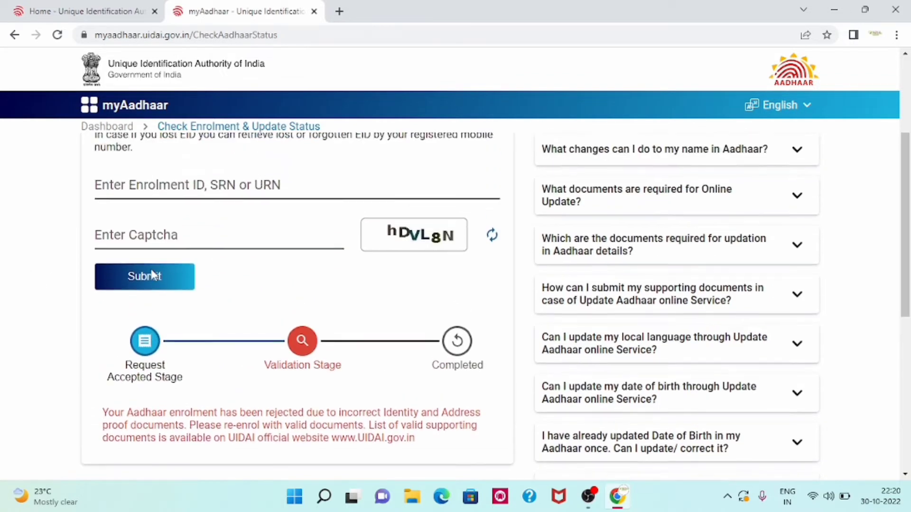
click(176, 188)
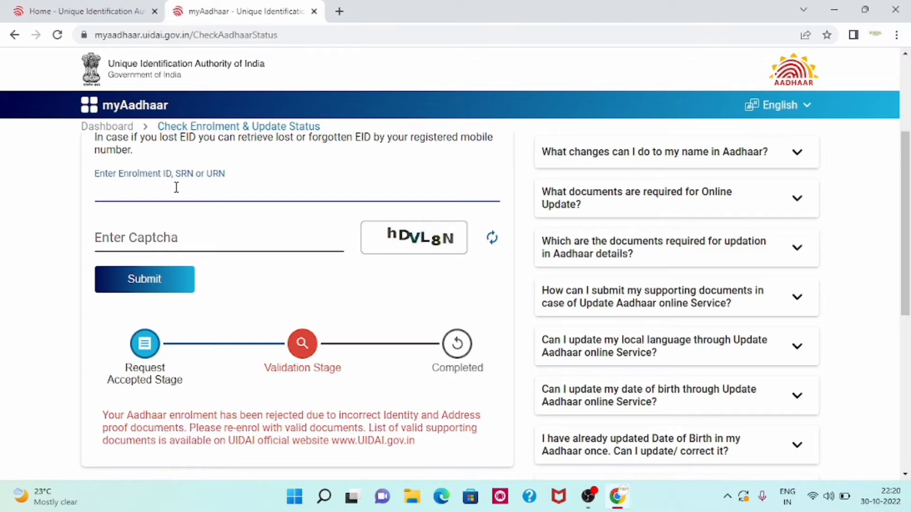
text(????)
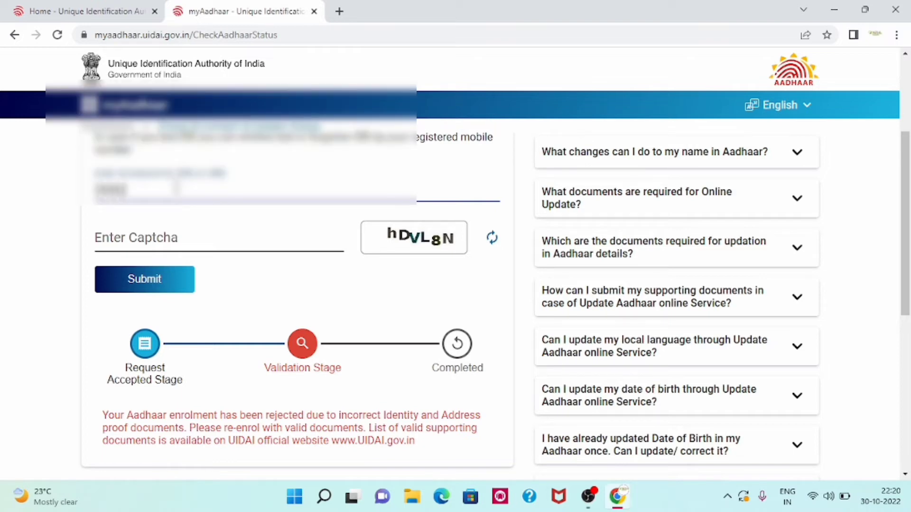
text(????)
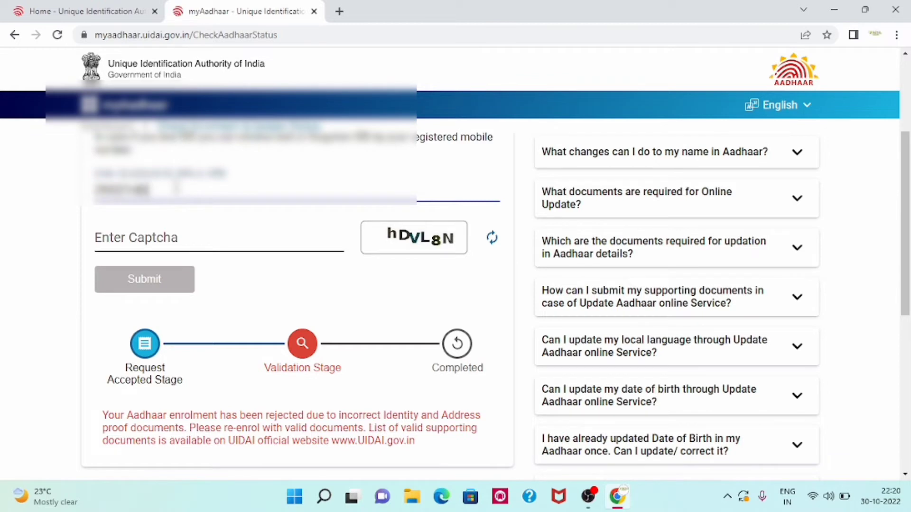
text(???)
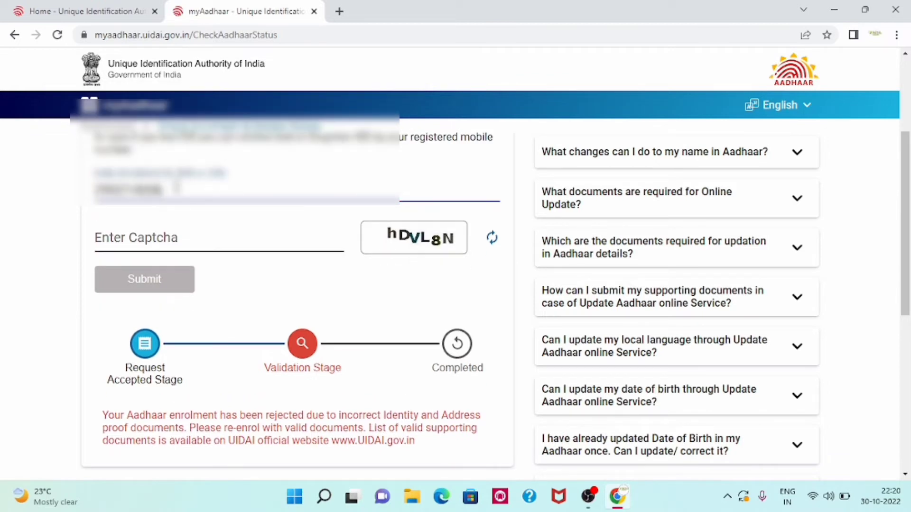
text(???????)
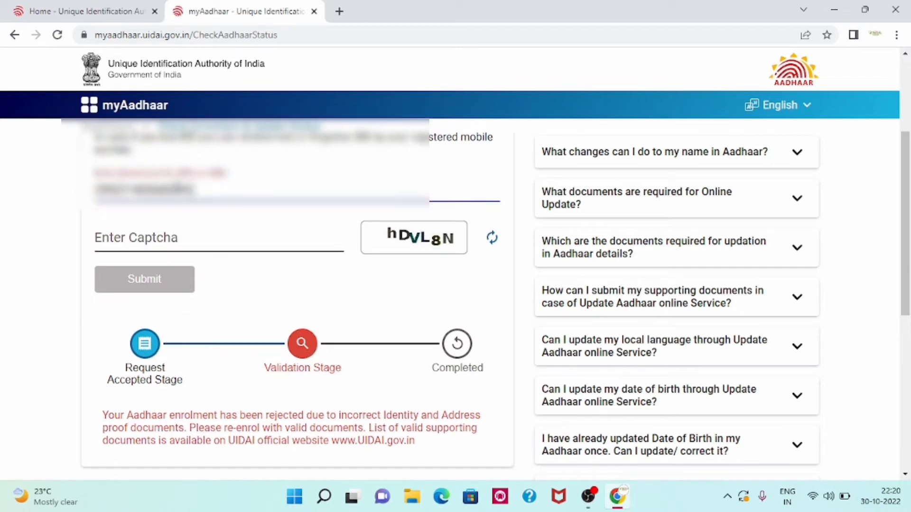
text(????)
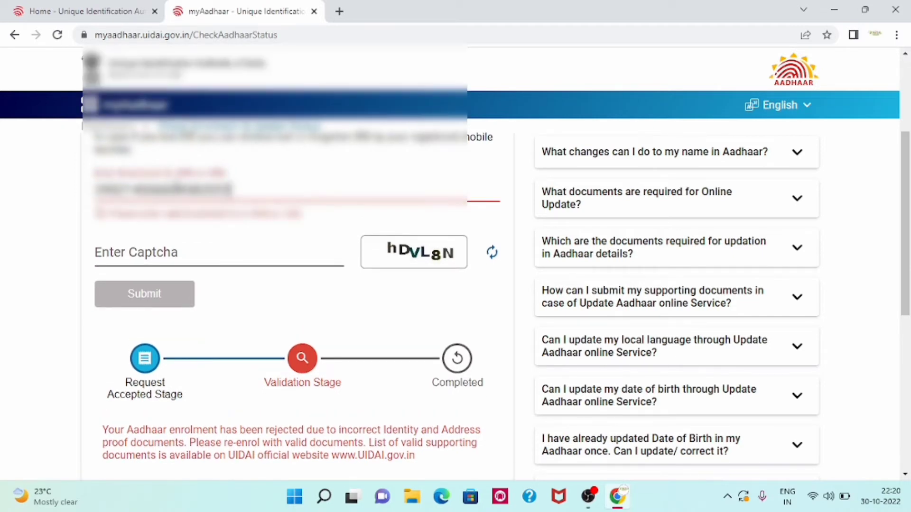
text(?????)
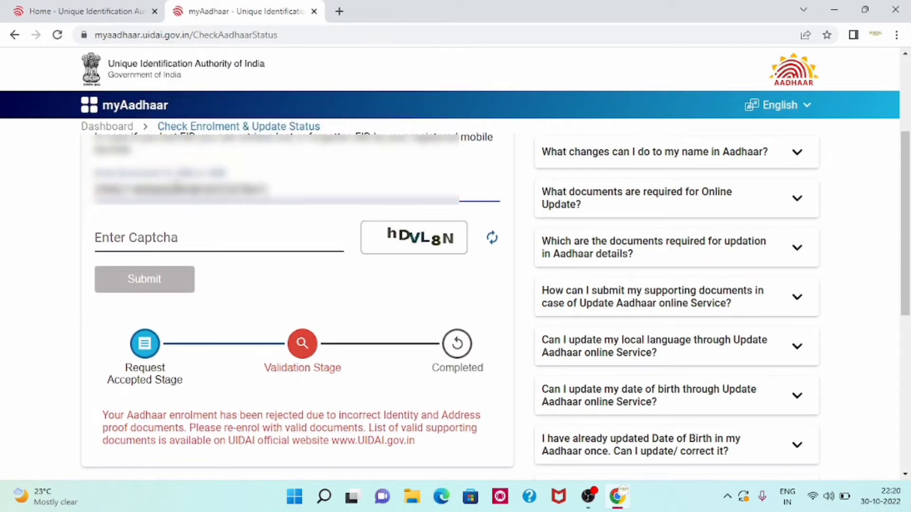
text(????)
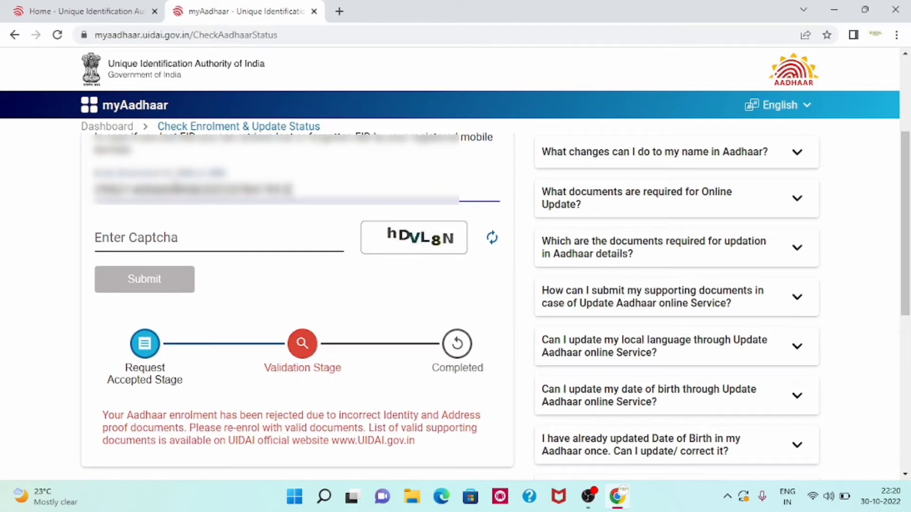
text(??)
Enter the displayed captcha for the new enrolment ID and submit the status check
click(148, 247)
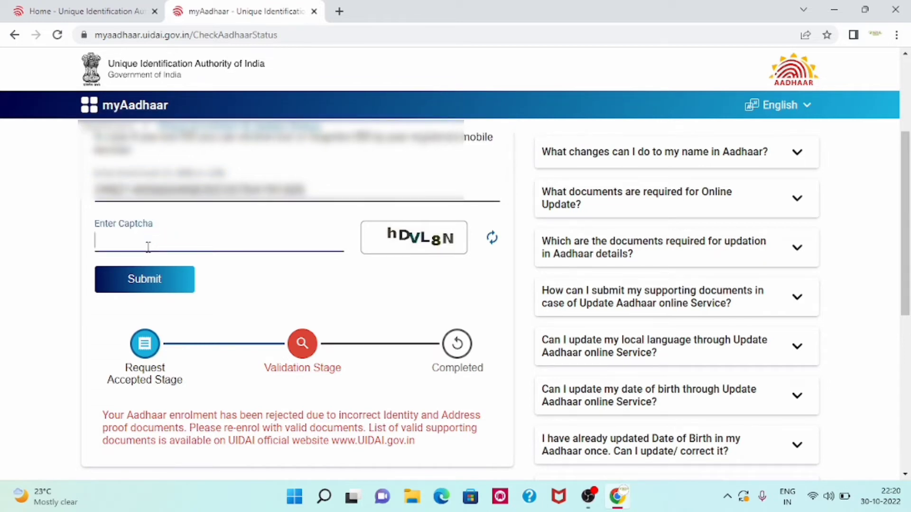
text(h)
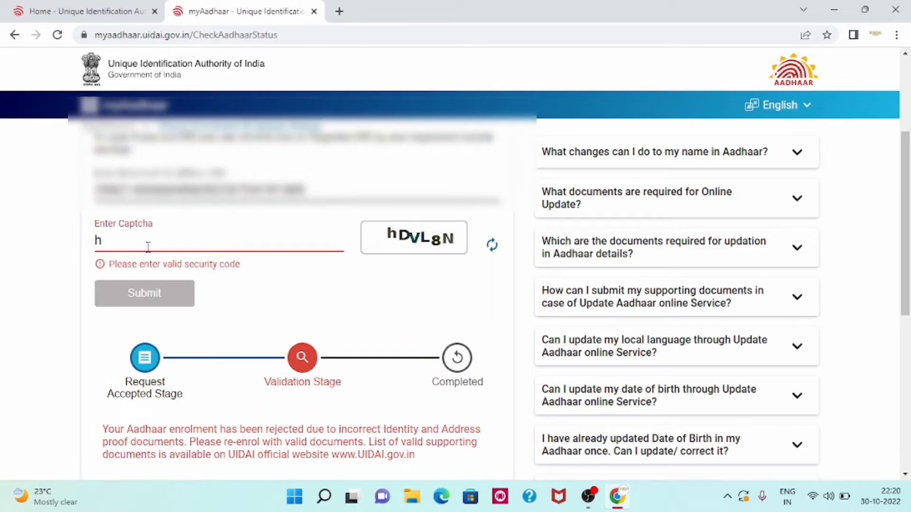
text(D)
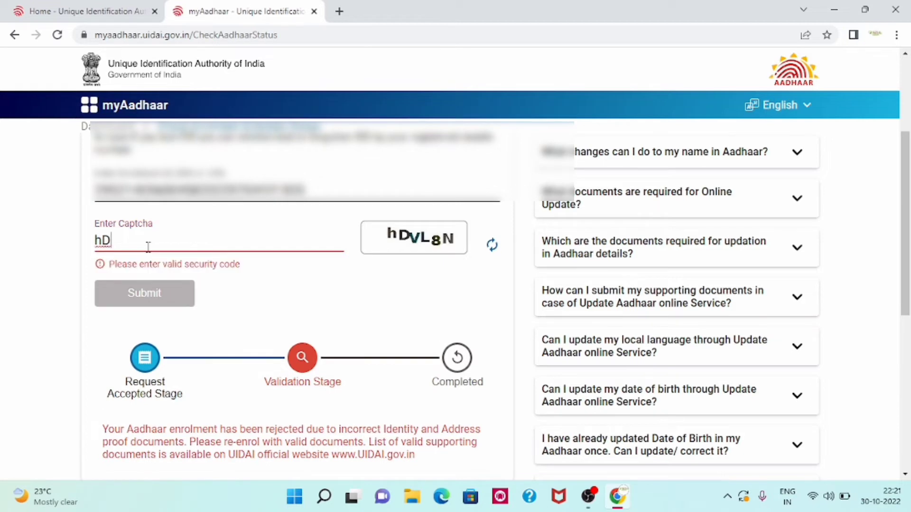
text(VL)
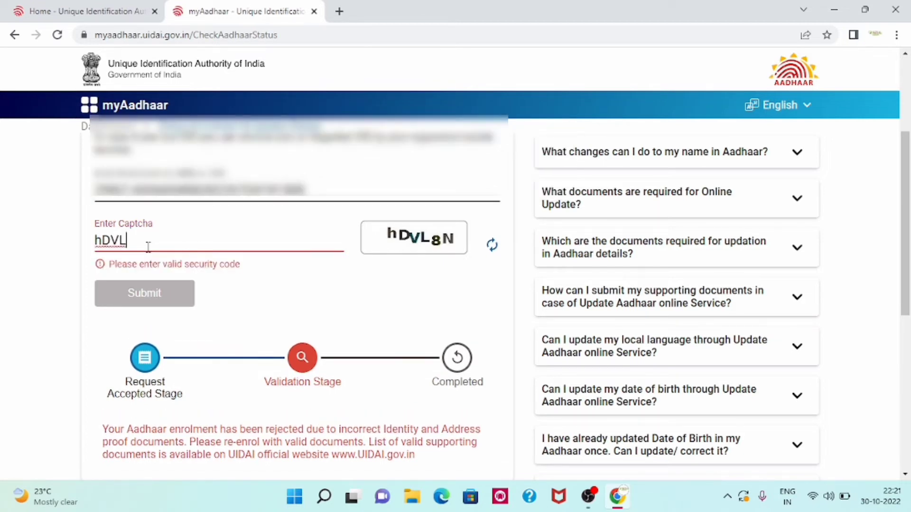
text(8N)
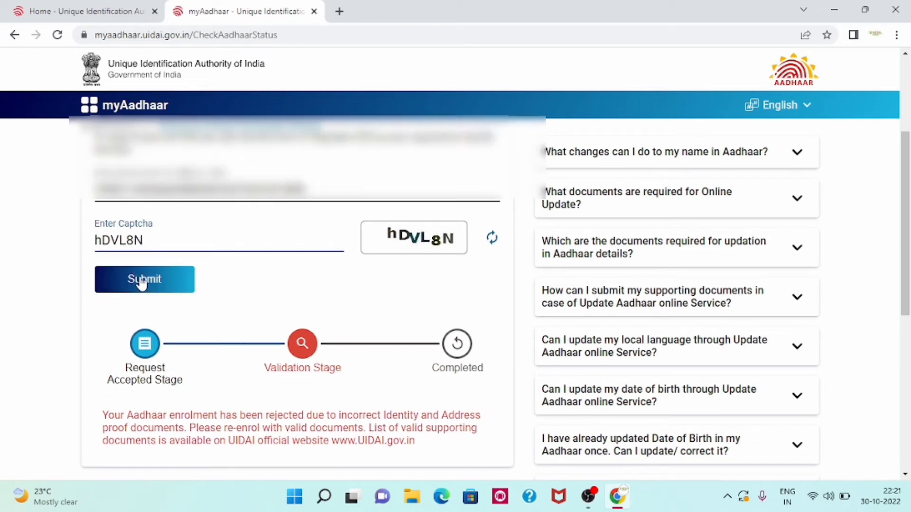
click(140, 280)
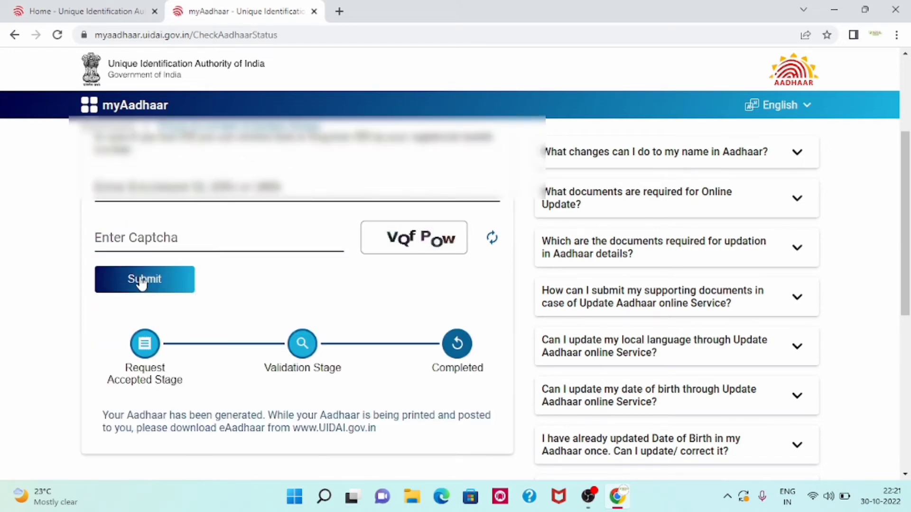
Scroll through the status tracker showing the enrolment Completed with the Aadhaar generated
scroll(141, 282, down, 3)
scroll(141, 281, down, 2)
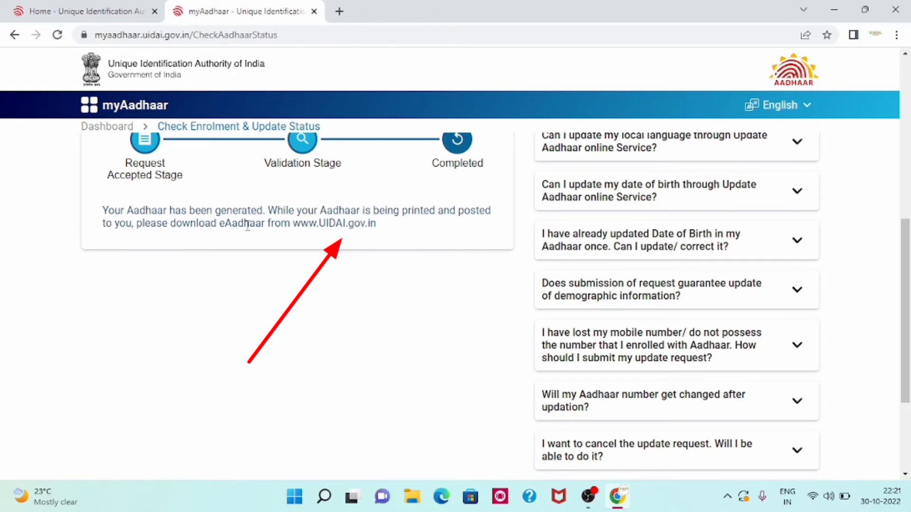
scroll(247, 226, up, 3)
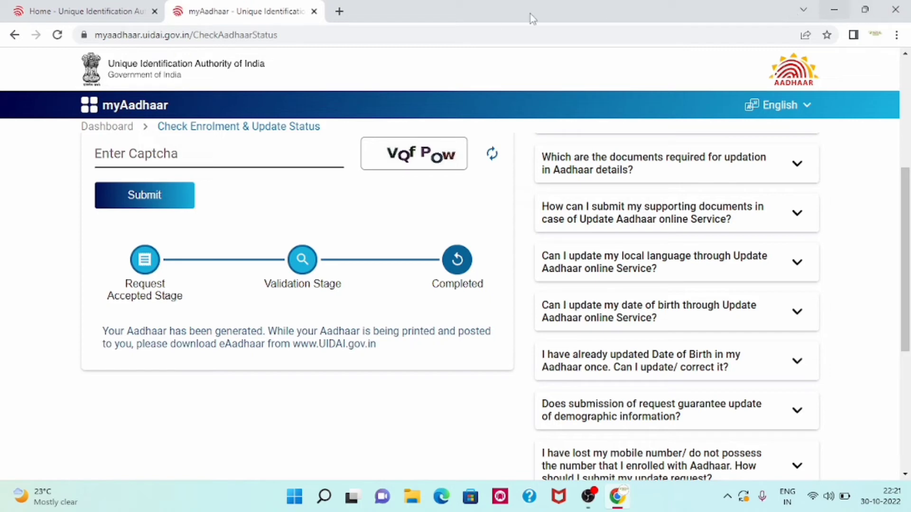
Go back to the myAadhaar services list and open the Download Aadhaar page
click(10, 37)
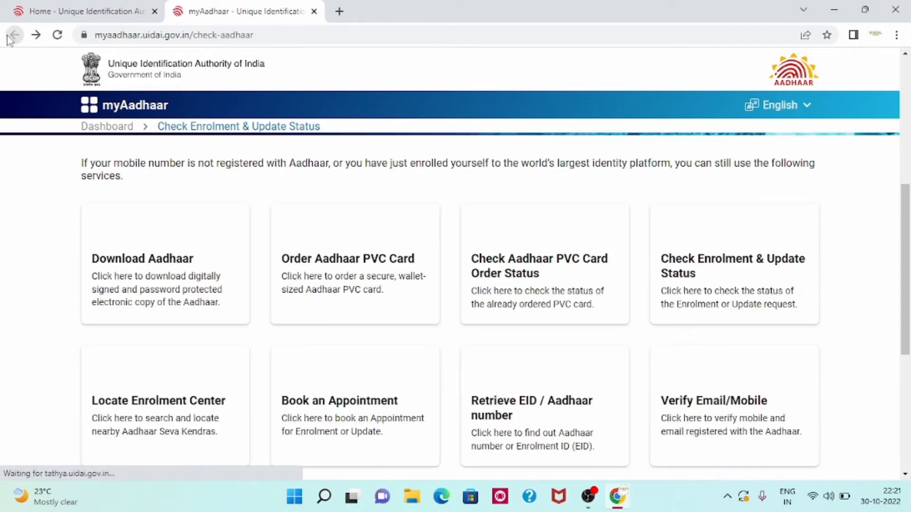
scroll(331, 167, down, 2)
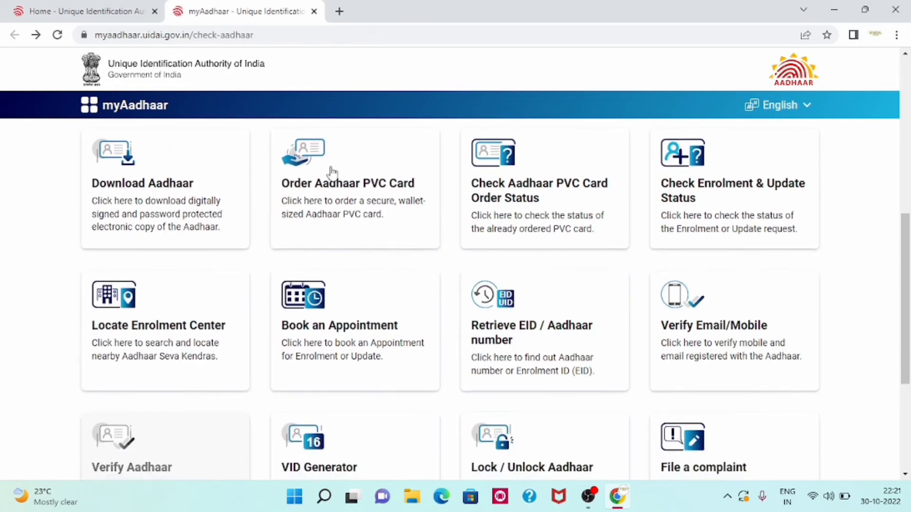
scroll(176, 189, up, 1)
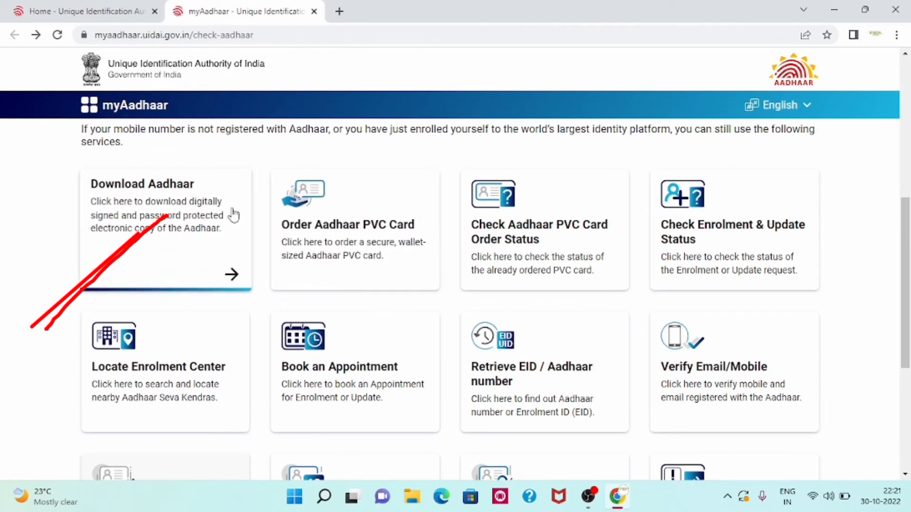
click(145, 215)
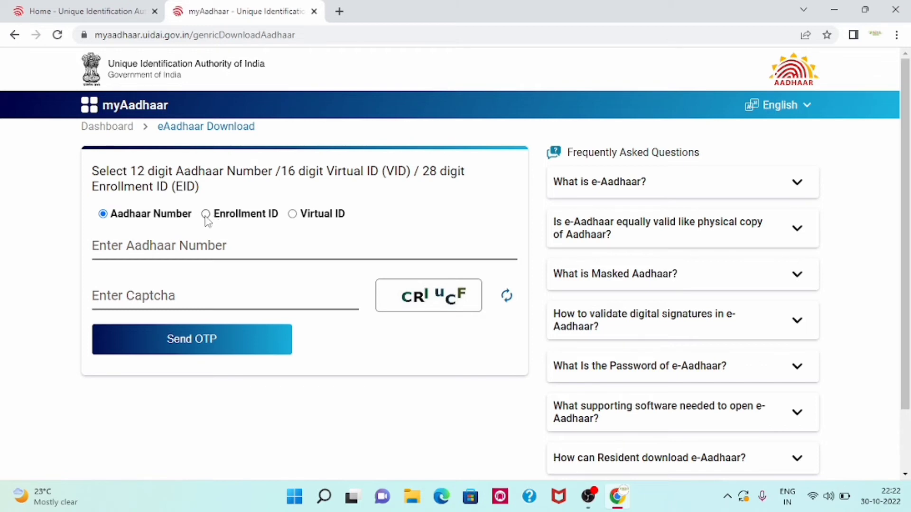
Choose Enrollment ID, enter the enrolment ID and captcha, and send the OTP to the registered mobile
click(205, 215)
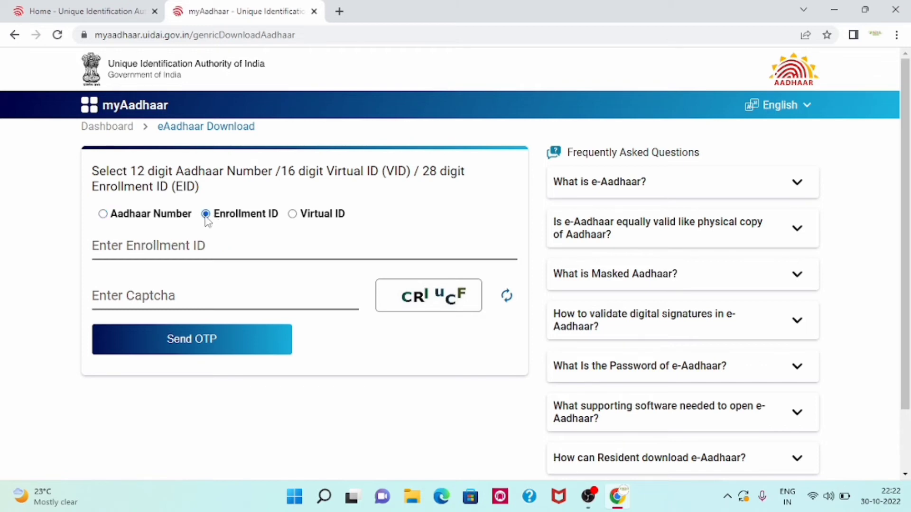
click(119, 253)
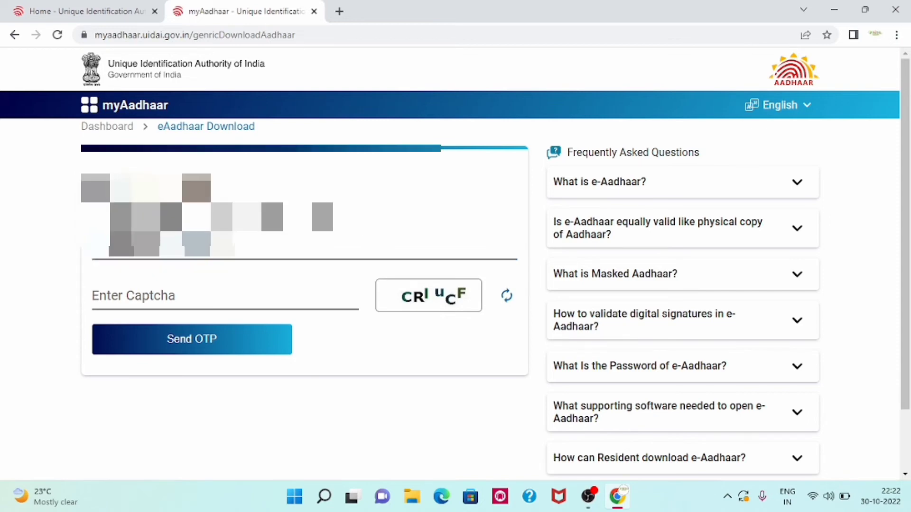
click(114, 247)
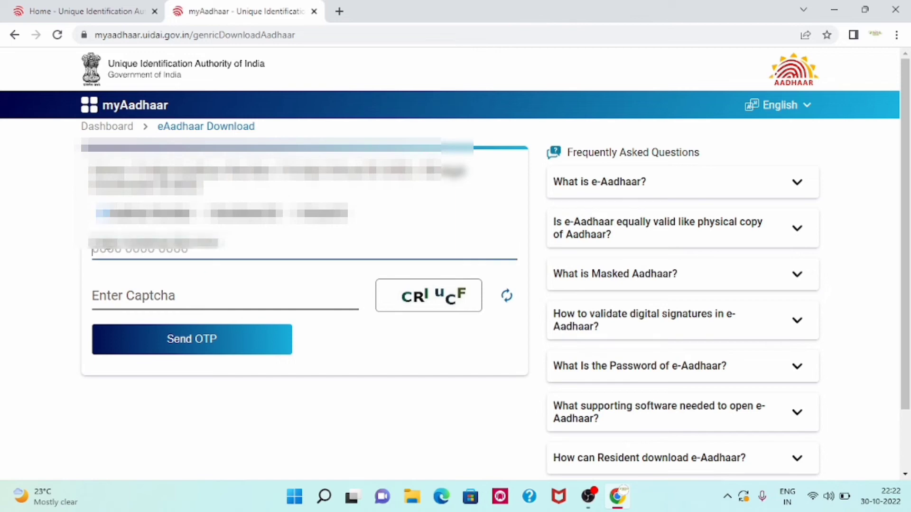
text(8143)
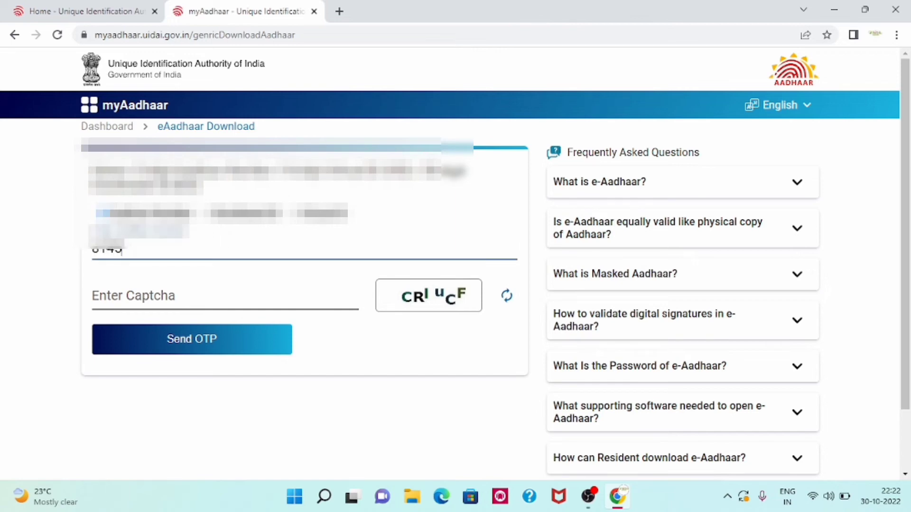
text(???)
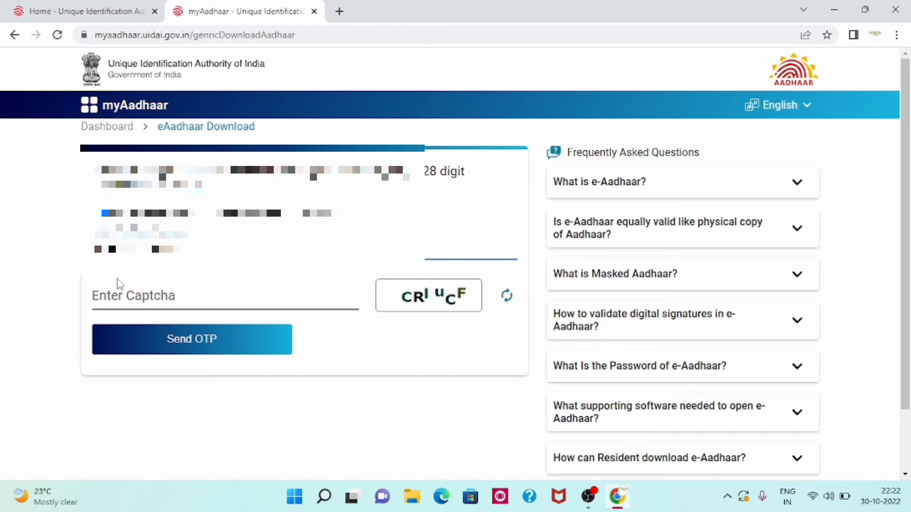
click(128, 299)
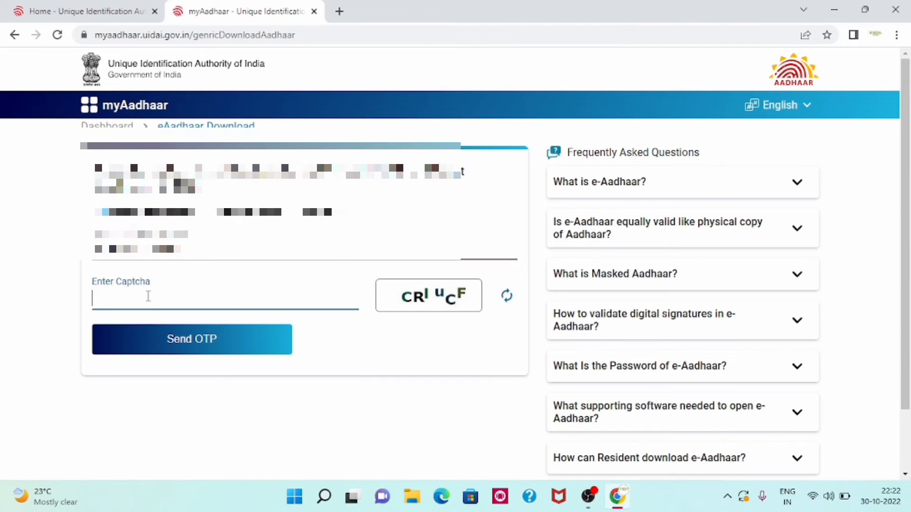
text(CRI)
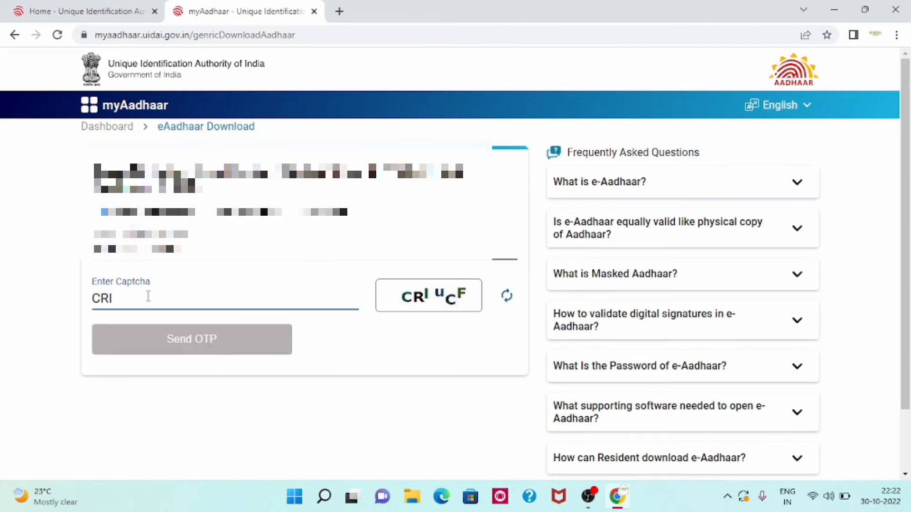
text(u)
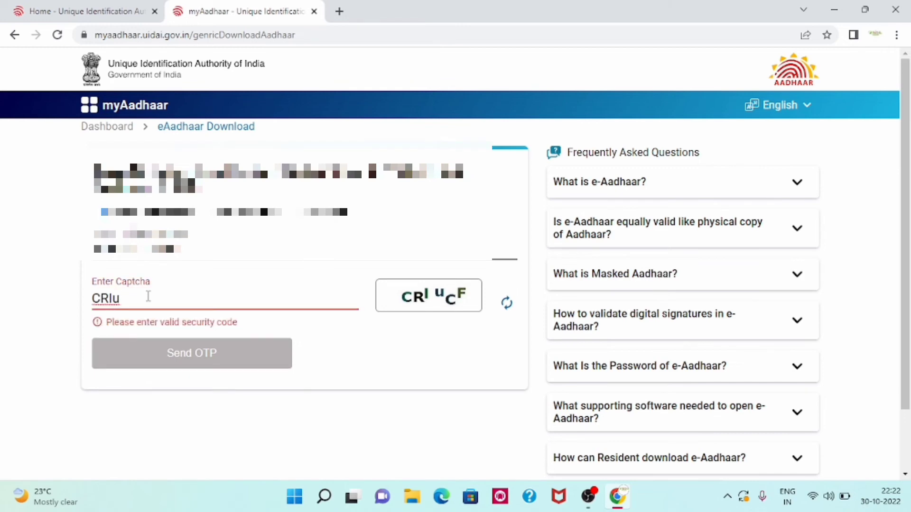
text(CF)
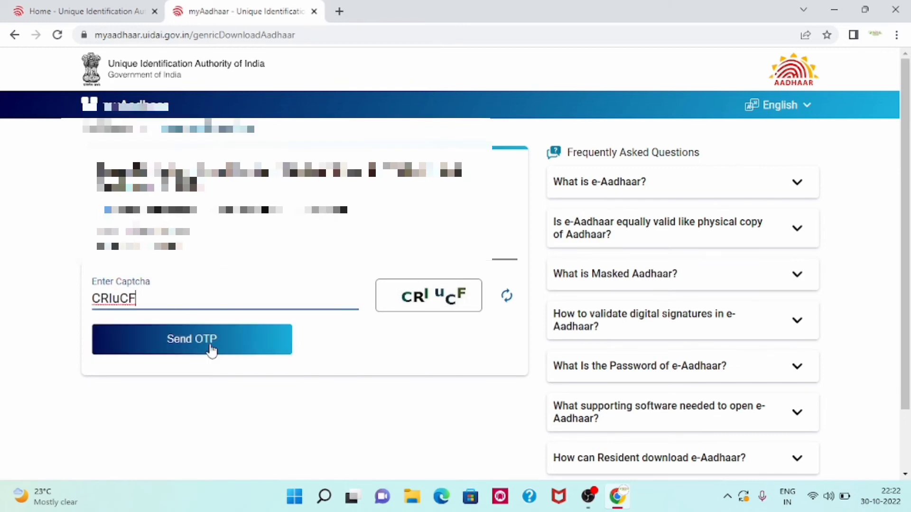
click(211, 351)
click(188, 348)
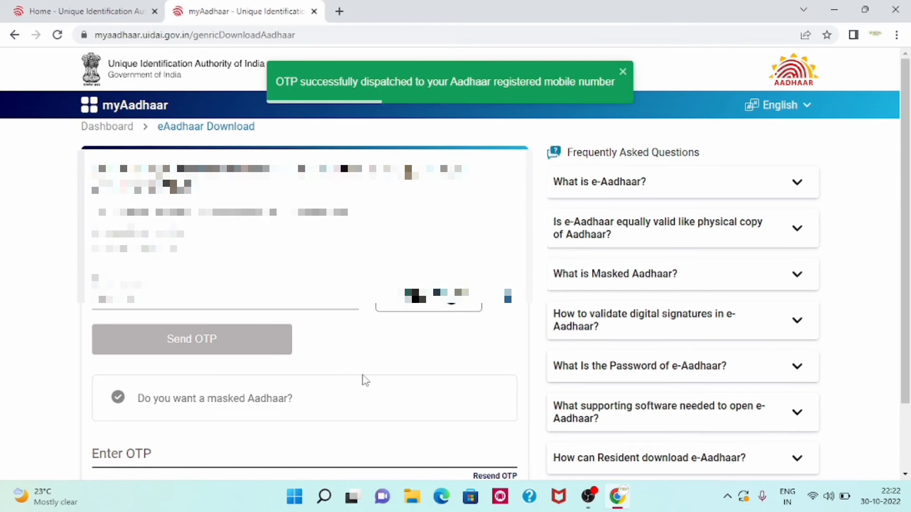
Enter the received OTP and run Verify & Download for the e-Aadhaar
scroll(332, 380, down, 2)
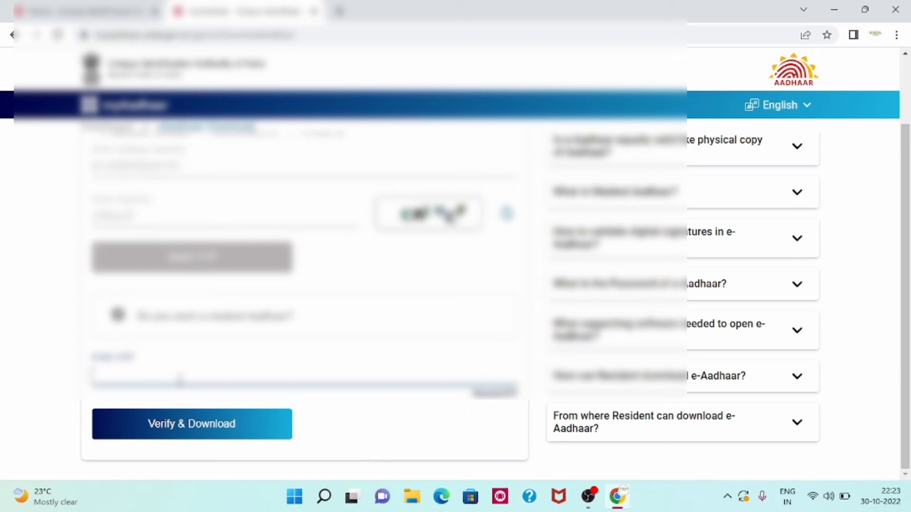
text(*****)
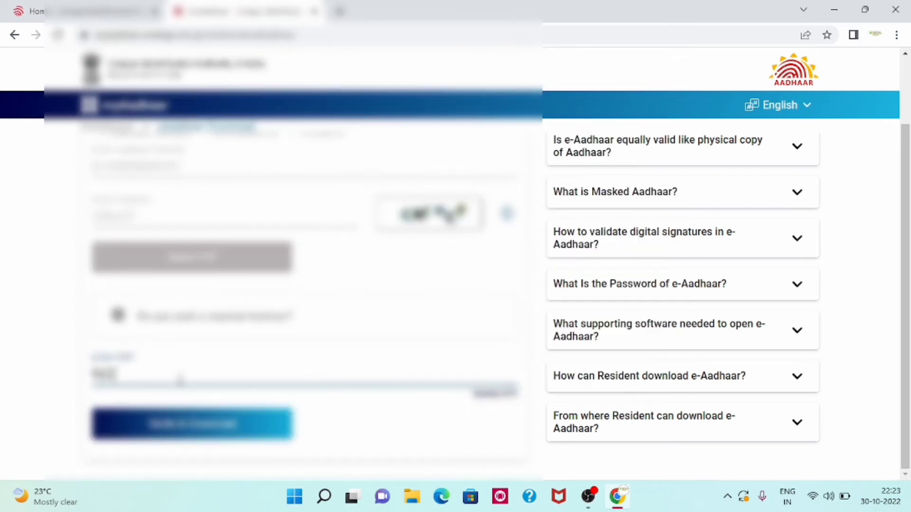
text(**)
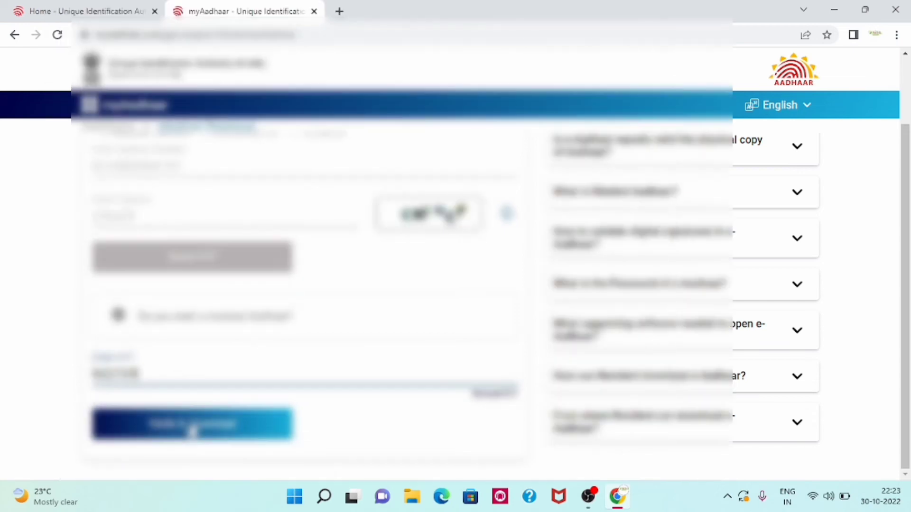
click(192, 430)
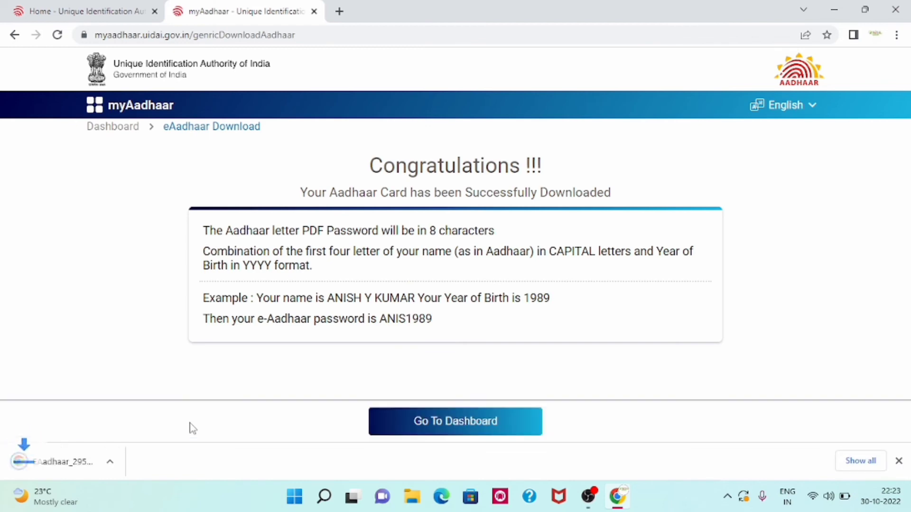
Open the downloaded EAadhaar PDF from Chrome's download bar
click(59, 464)
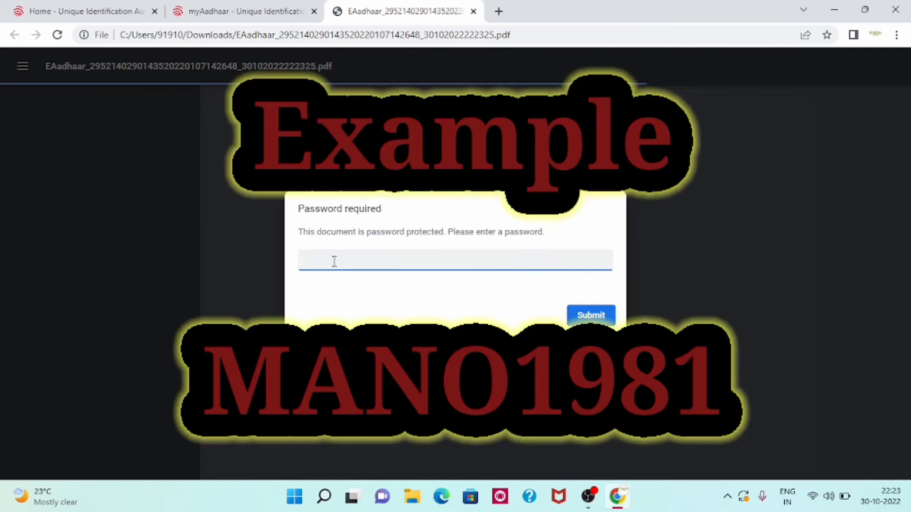
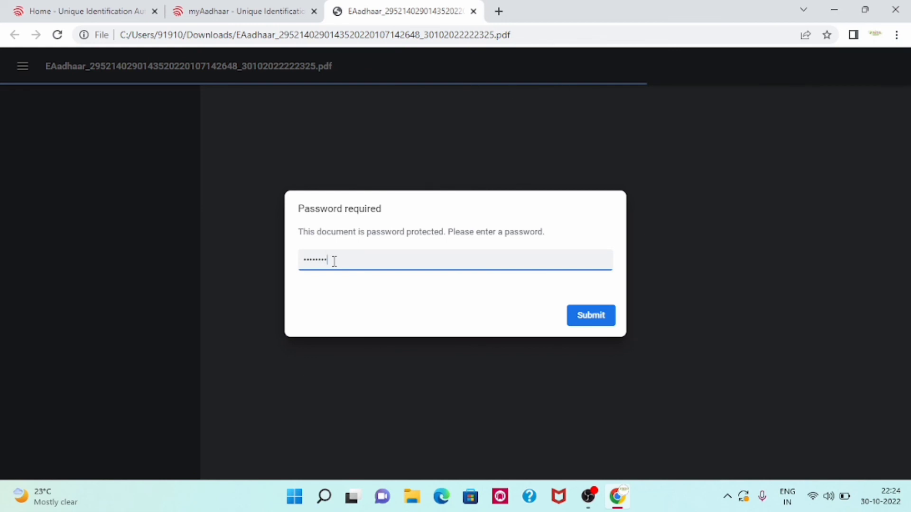
Enter the eight-character e-Aadhaar PDF password (four name letters plus birth year) to unlock the card
key(Return)
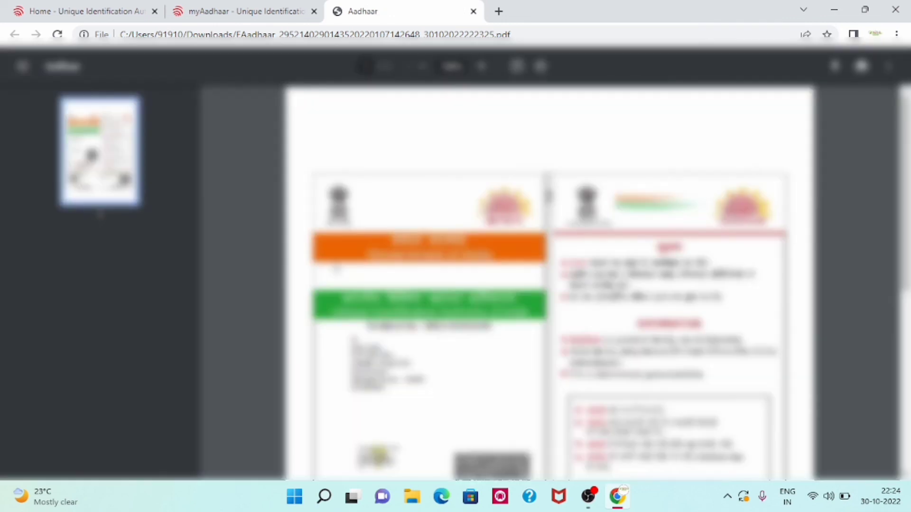
scroll(549, 284, down, 5)
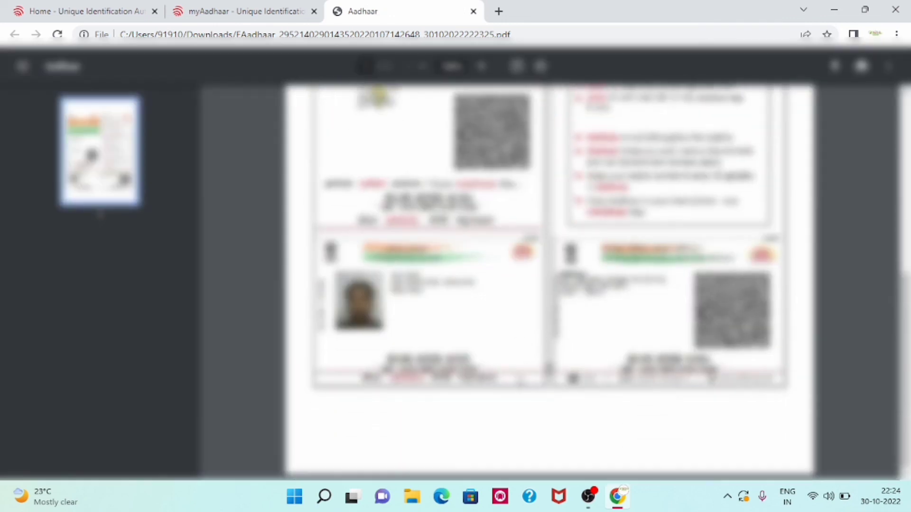
scroll(549, 284, up, 3)
scroll(549, 285, down, 3)
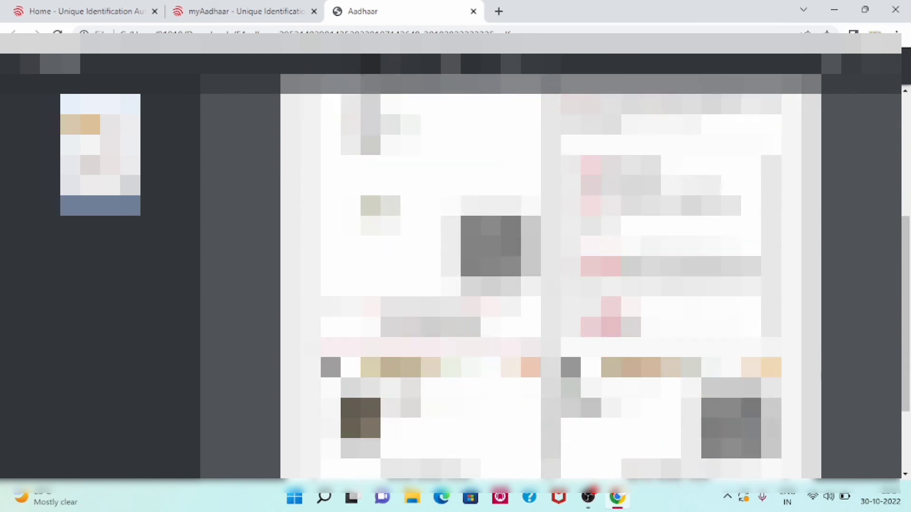
scroll(549, 285, up, 2)
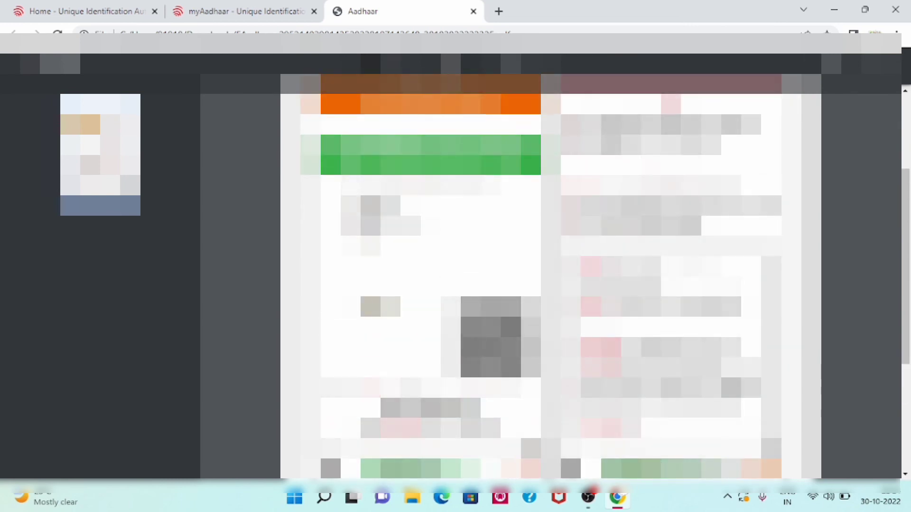